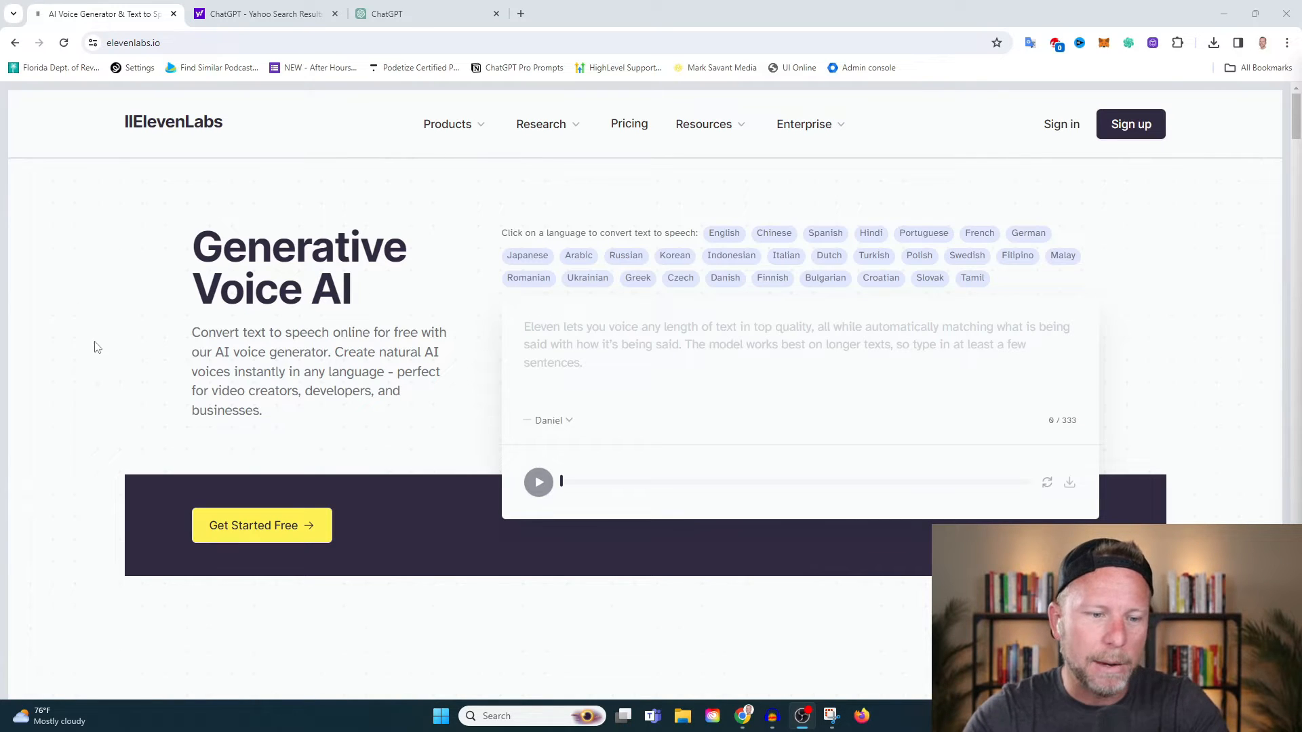
Switch to Audacity, enlarge its window and play back the opening of the recorded voice track.
{"action": "left_click", "coordinate": [772, 716]}
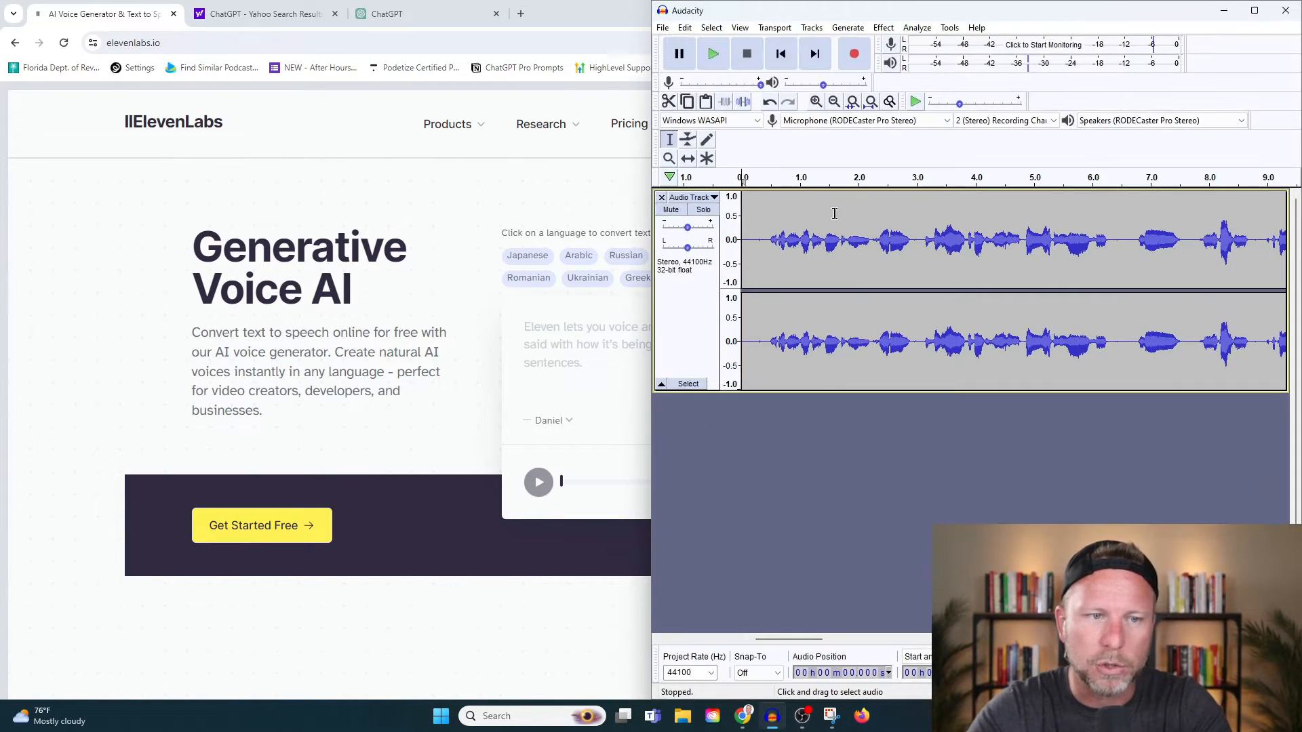
{"action": "double_click", "coordinate": [923, 12]}
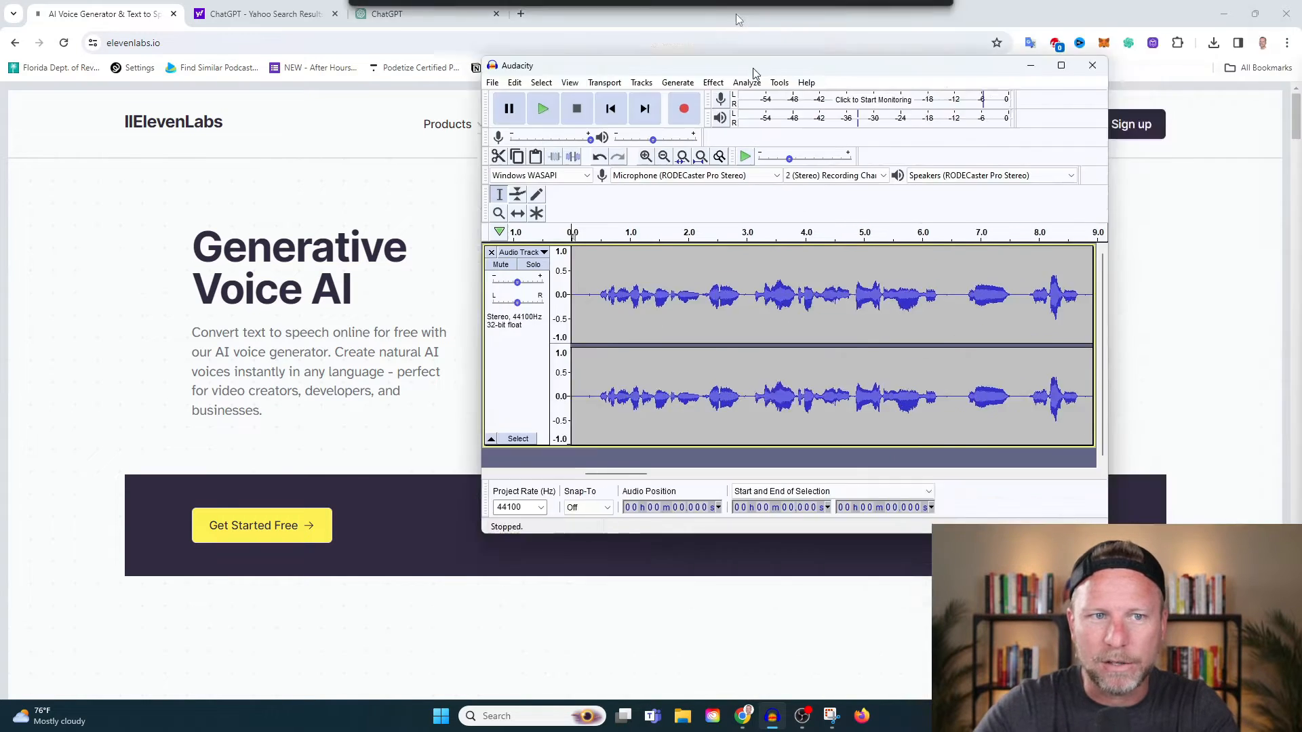
{"action": "left_click_drag", "start_coordinate": [403, 640], "coordinate": [230, 680]}
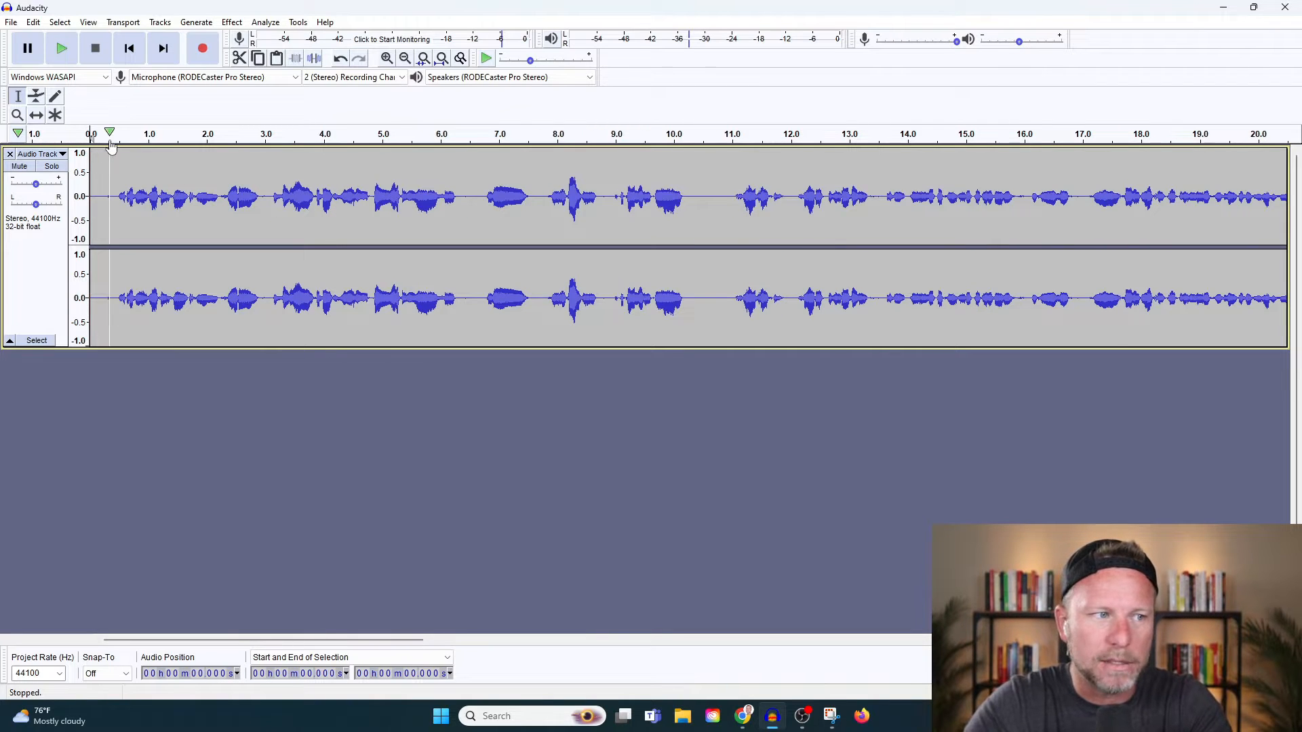
{"action": "left_click", "coordinate": [110, 143]}
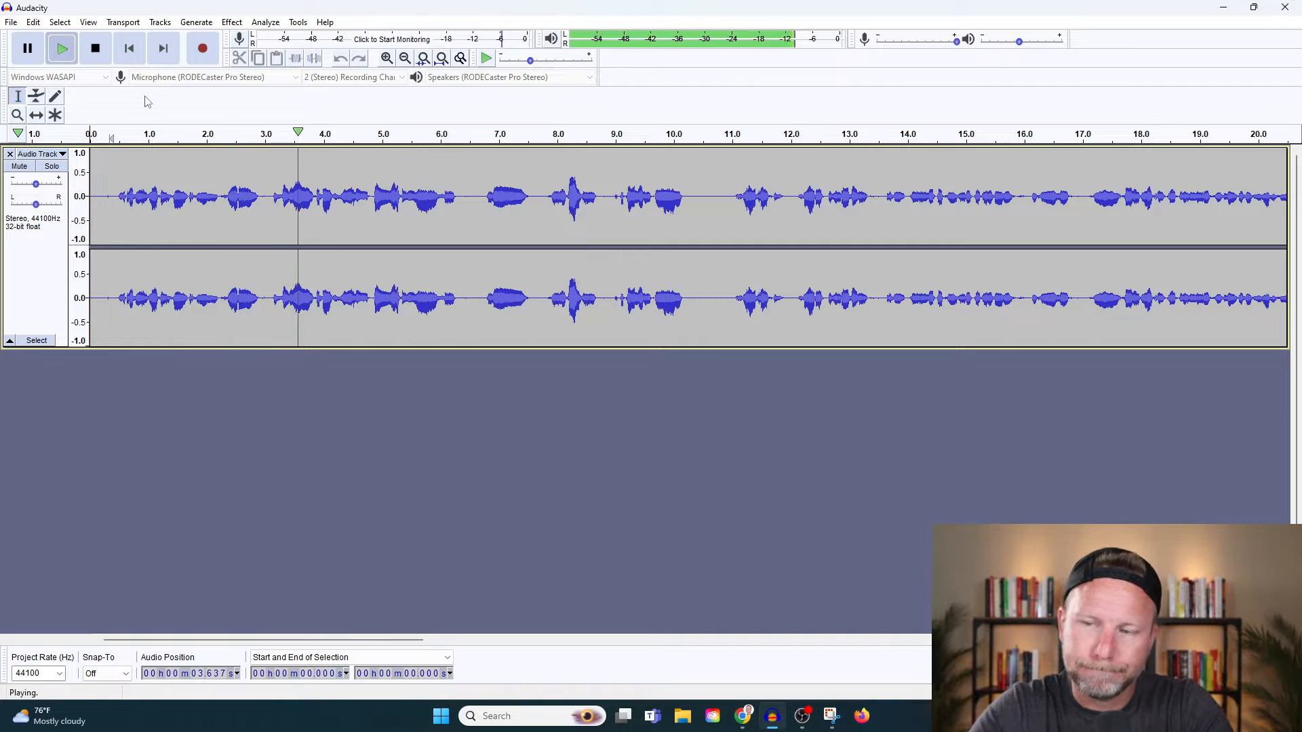
{"action": "left_click", "coordinate": [97, 57]}
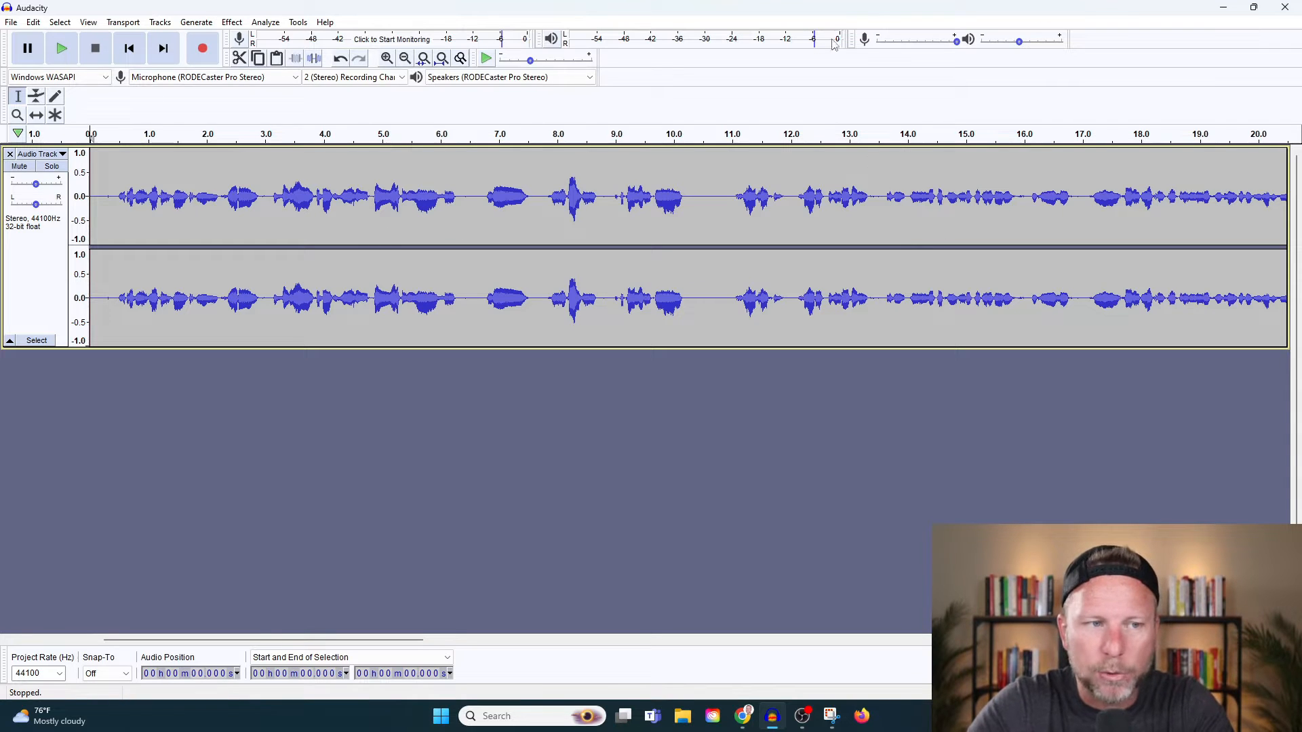
{"action": "left_click", "coordinate": [1223, 7]}
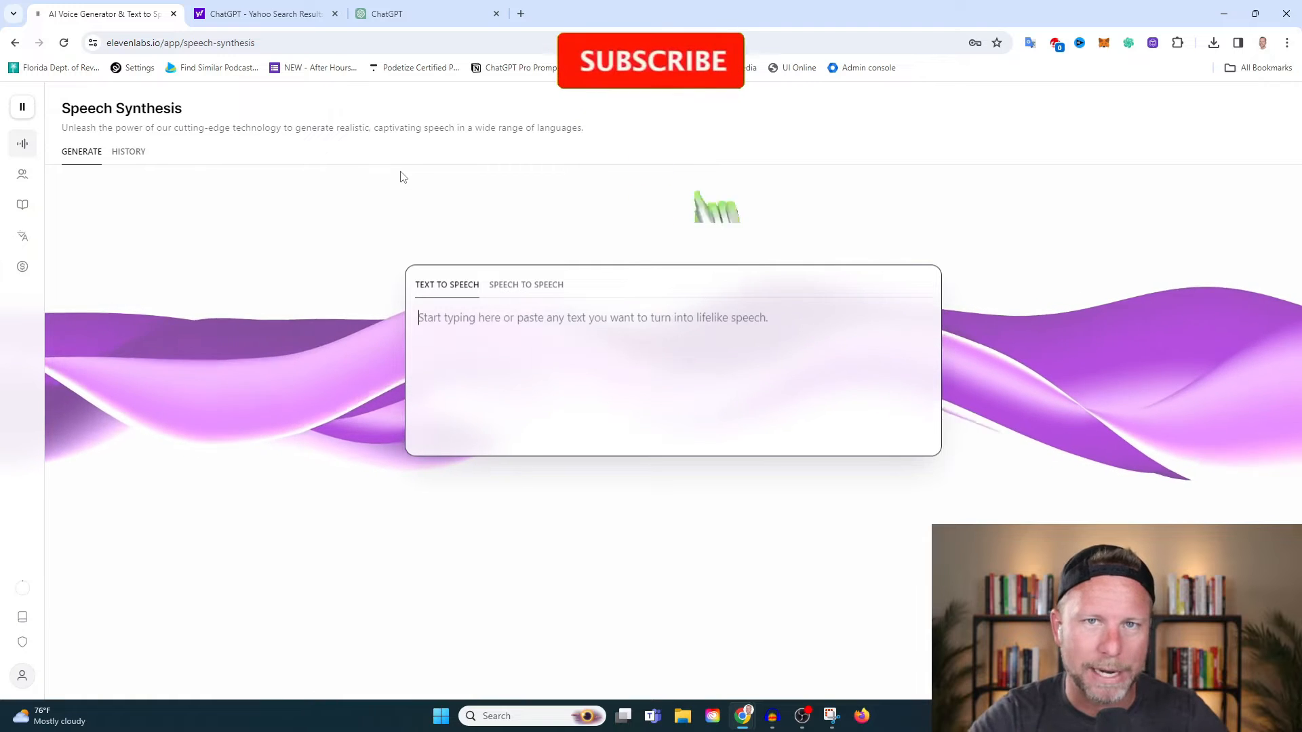
Open the Voices page of ElevenLabs to manage generated and cloned voices.
{"action": "mouse_move", "coordinate": [19, 180]}
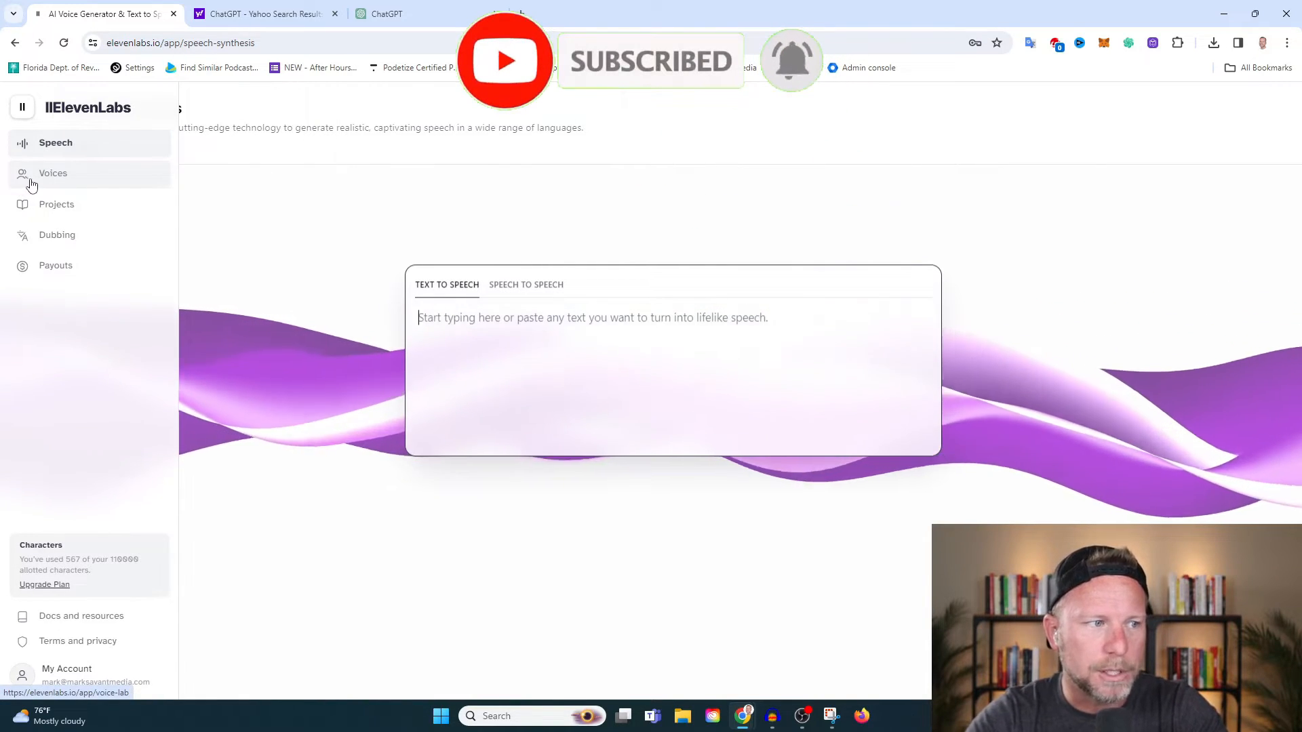
{"action": "left_click", "coordinate": [34, 182]}
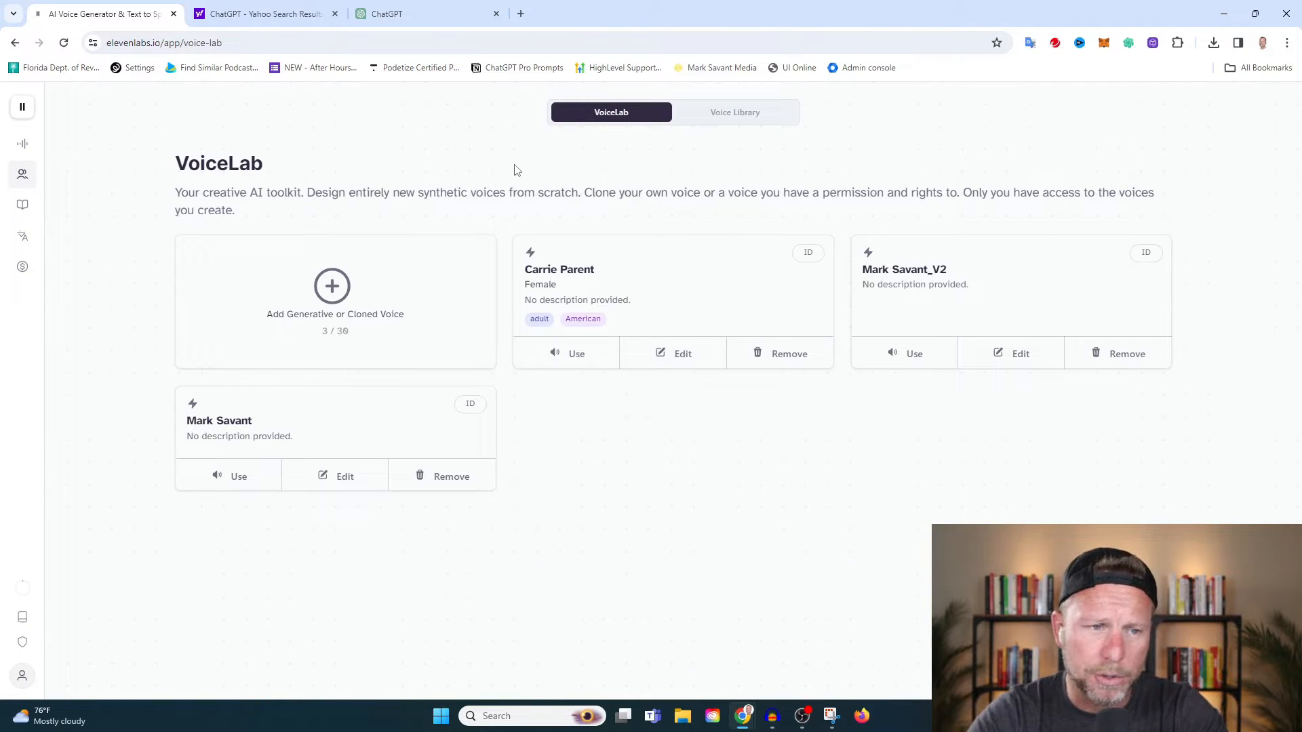
{"action": "left_click", "coordinate": [334, 288]}
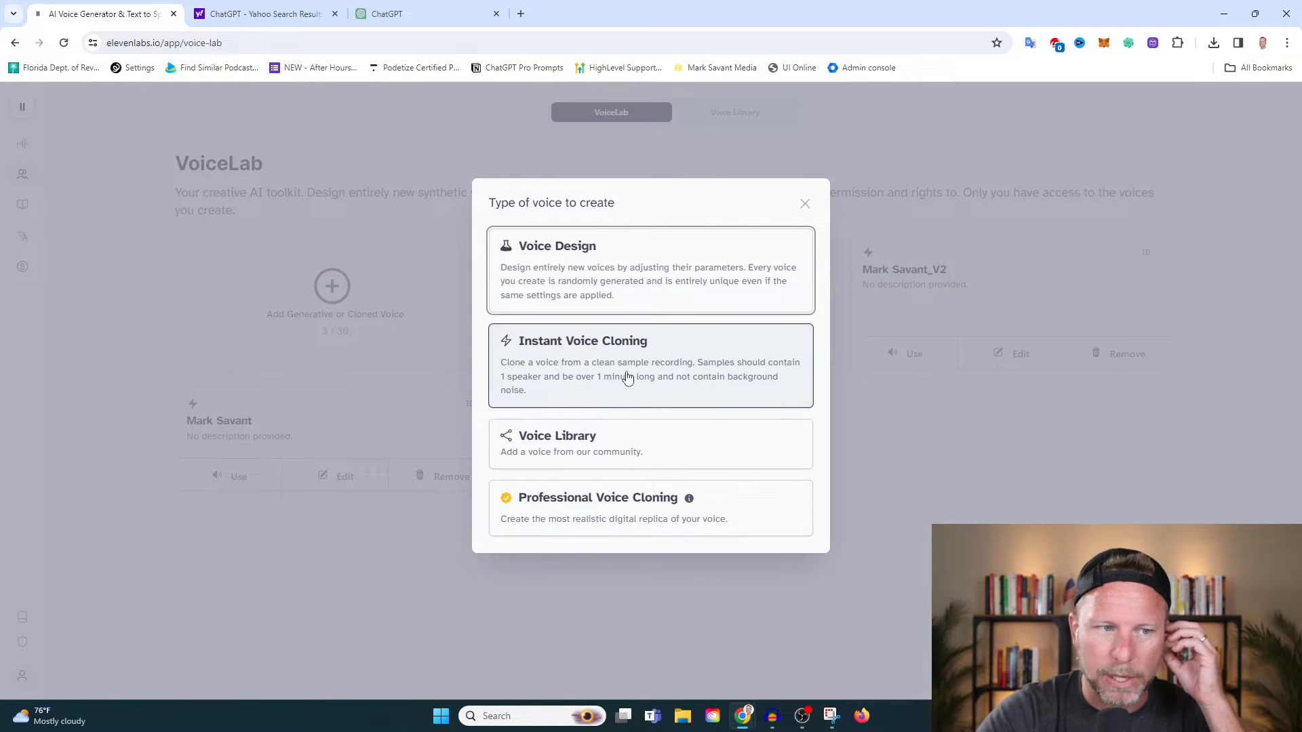
{"action": "left_click", "coordinate": [624, 264]}
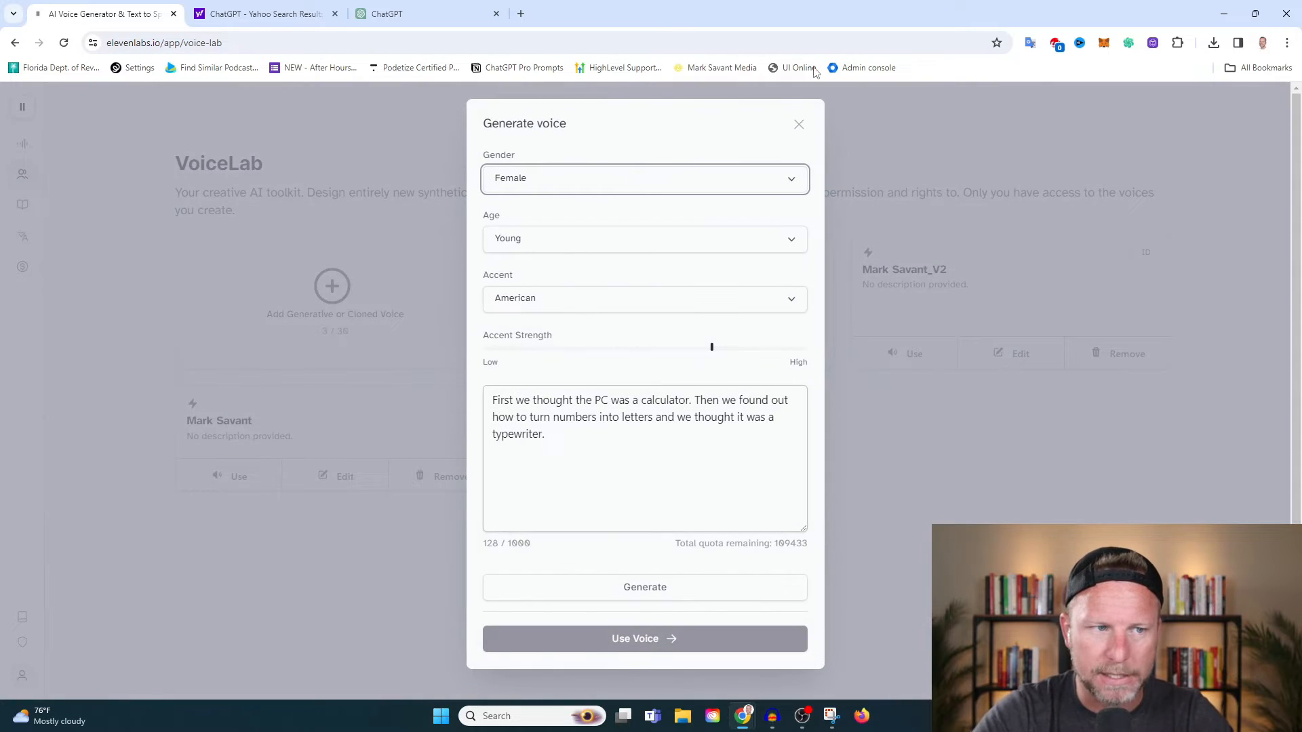
{"action": "left_click", "coordinate": [800, 129]}
Start an Instant Voice Cloning voice, name it with the speaker's first name plus "YouTube", and add the 11labs.mp3 sample.
{"action": "left_click", "coordinate": [361, 329]}
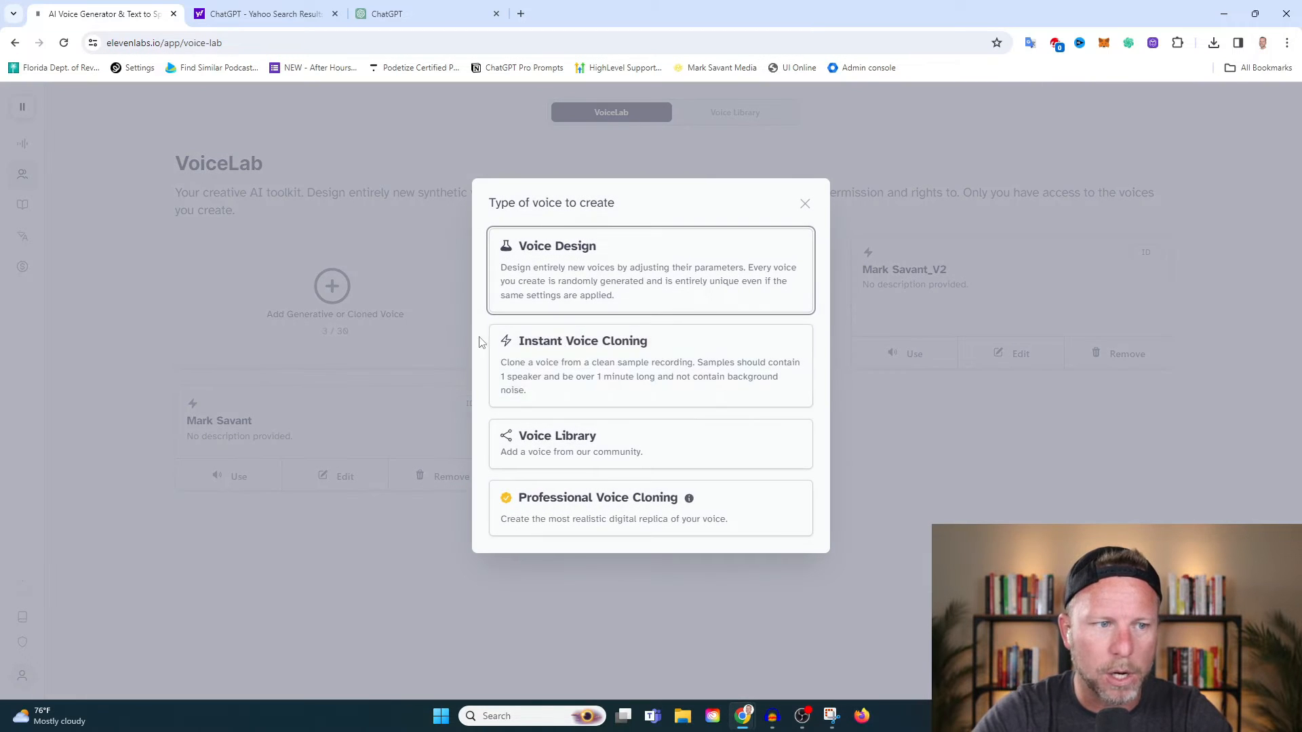
{"action": "left_click", "coordinate": [641, 362]}
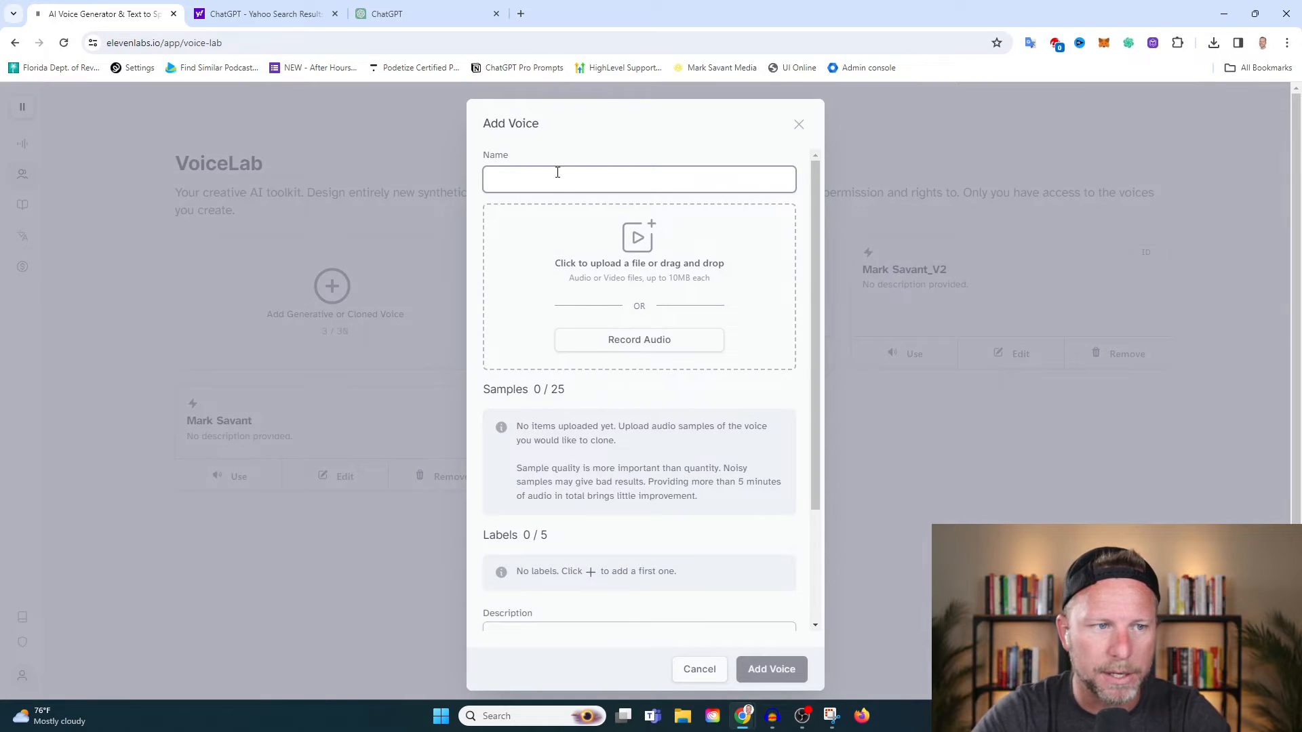
{"action": "type", "text": "Mark YouTube"}
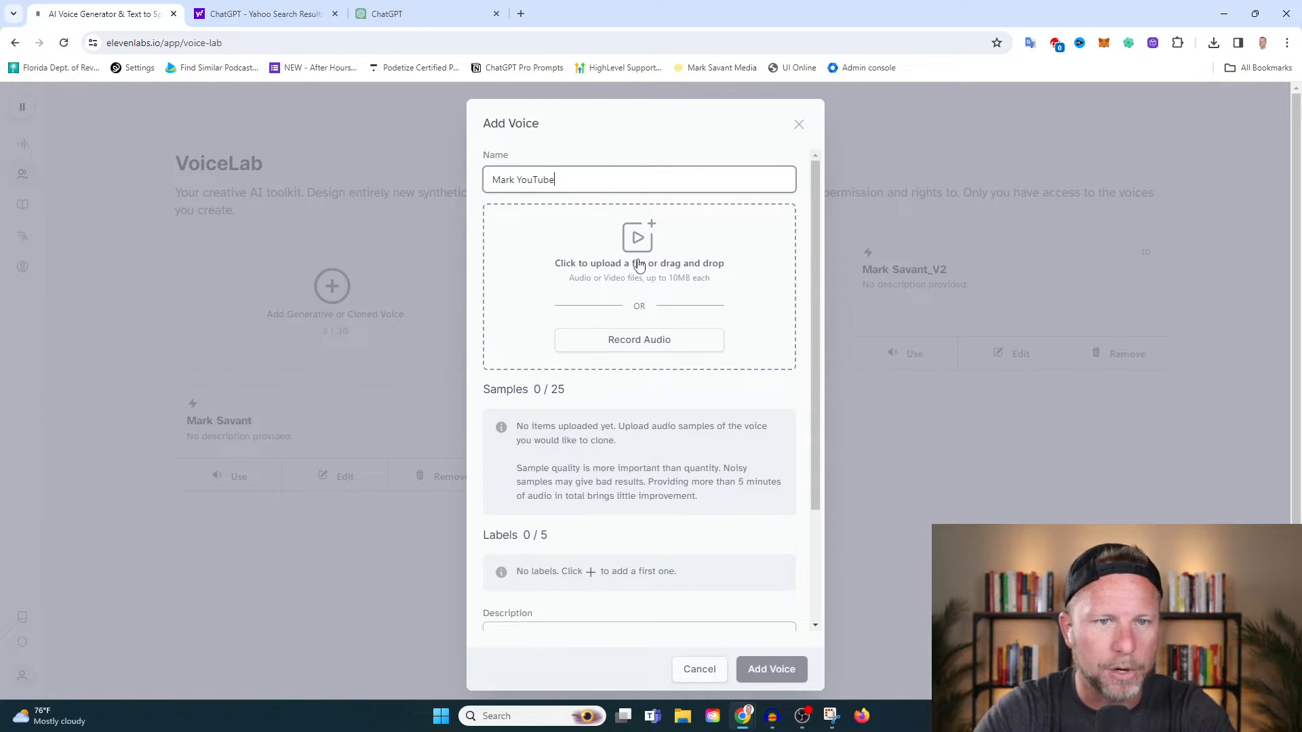
{"action": "left_click", "coordinate": [1213, 47]}
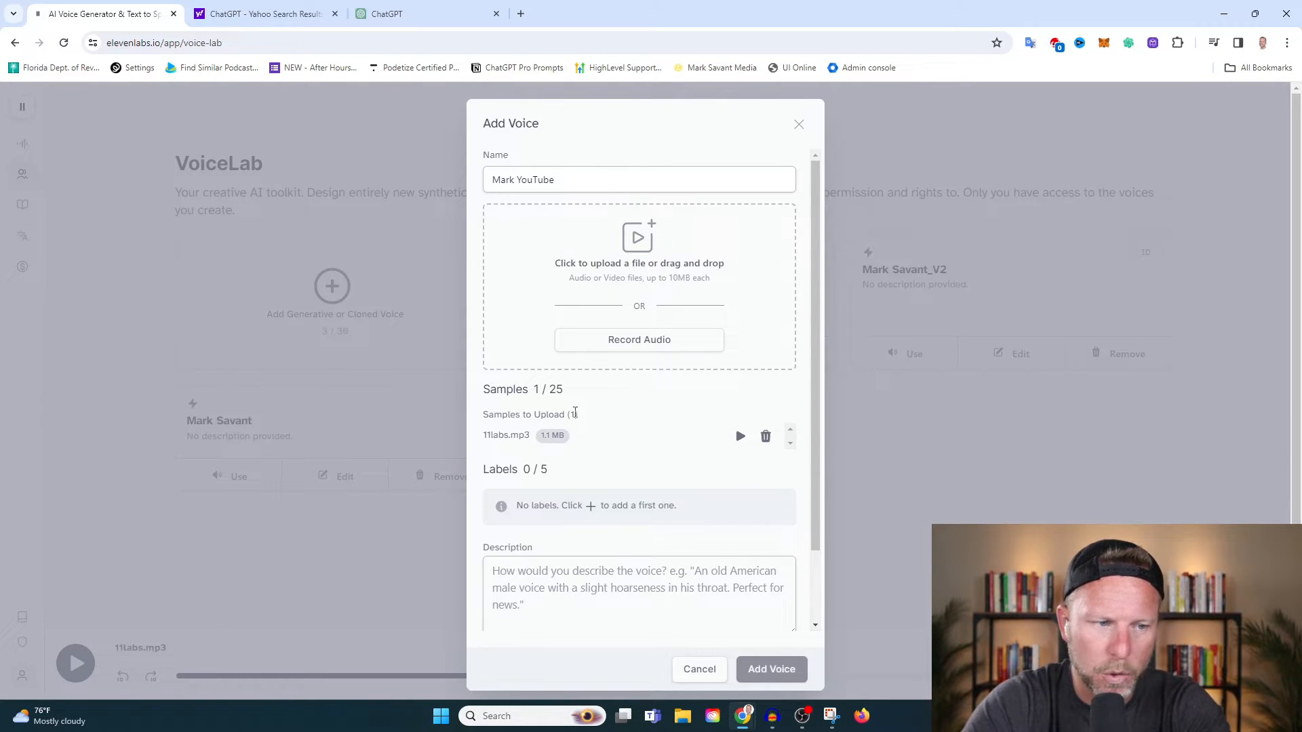
Add a first label to the cloned voice with the key "accent" and the value "american".
{"action": "scroll", "coordinate": [590, 400], "scroll_direction": "down", "scroll_amount": 2}
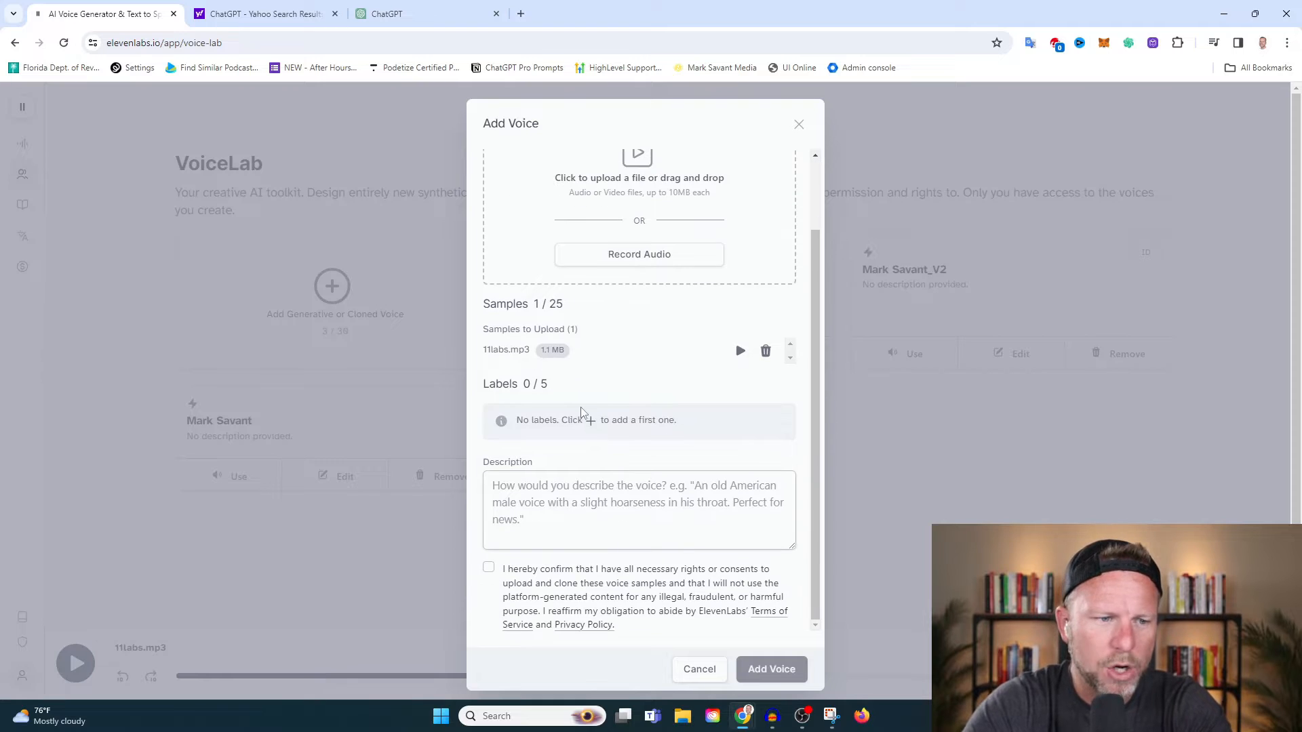
{"action": "left_click", "coordinate": [592, 421]}
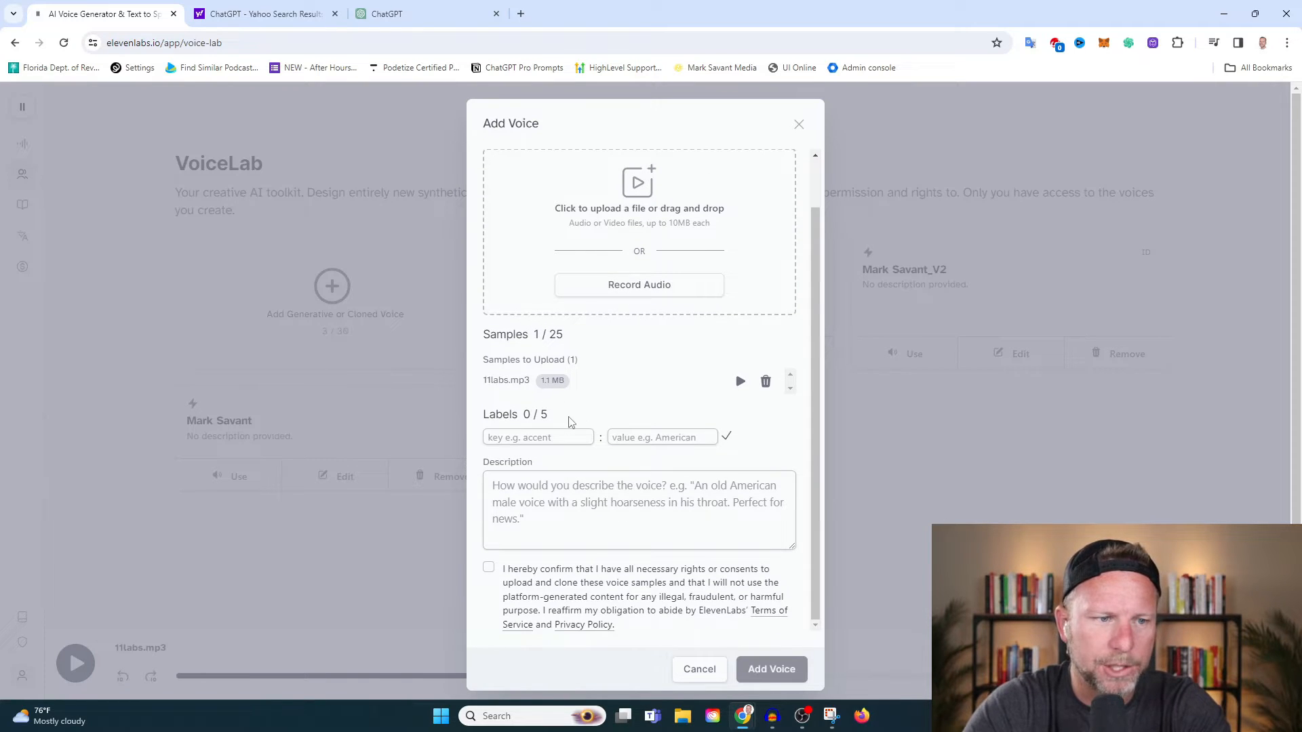
{"action": "left_click", "coordinate": [548, 437]}
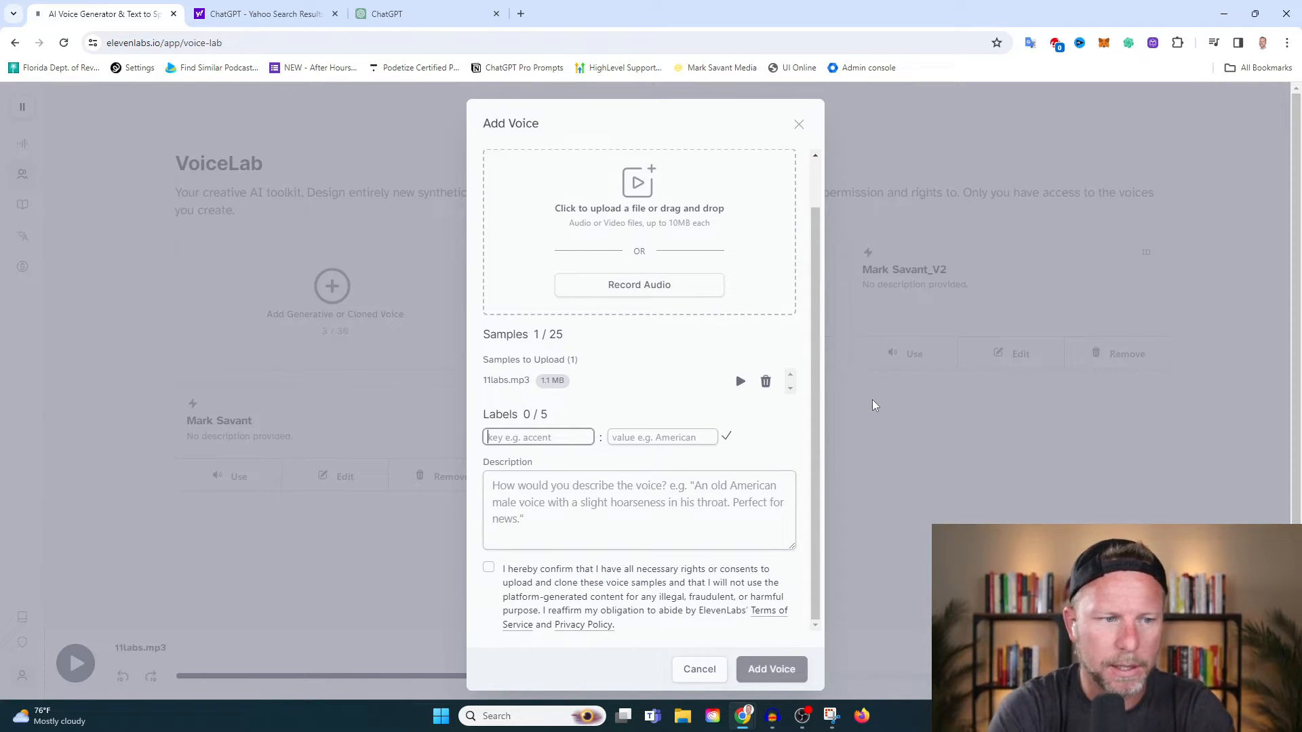
{"action": "type", "text": "accent"}
{"action": "key", "text": "Tab"}
{"action": "type", "text": "a"}
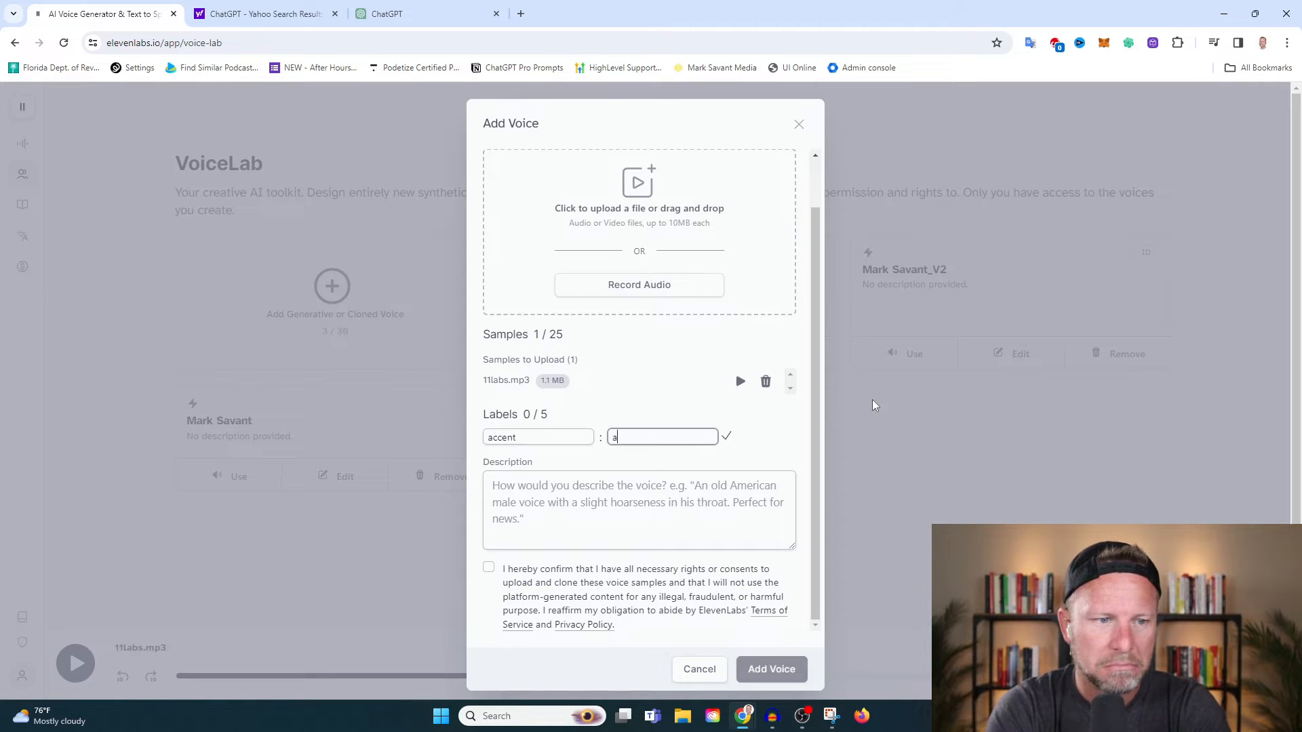
{"action": "type", "text": "merican"}
{"action": "left_click", "coordinate": [727, 438]}
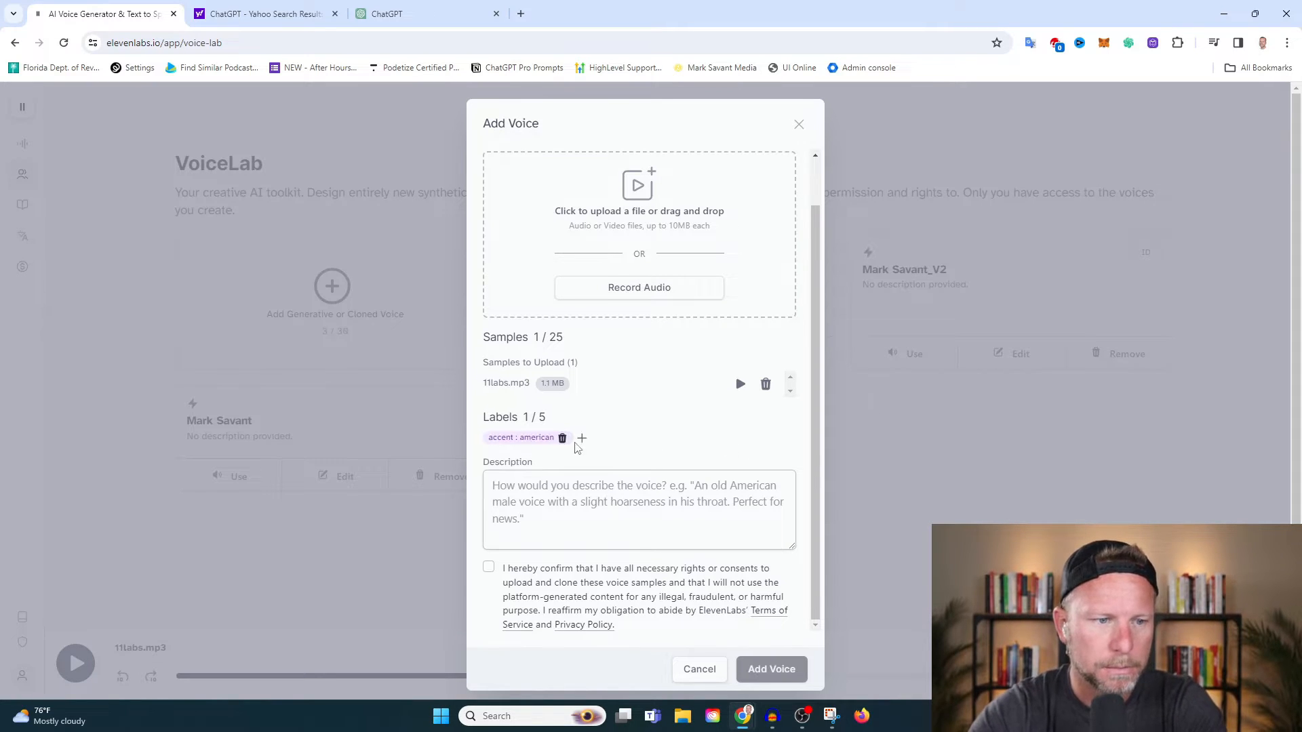
Add a second label to the voice with the key "gender" and the value "male".
{"action": "type", "text": "gender"}
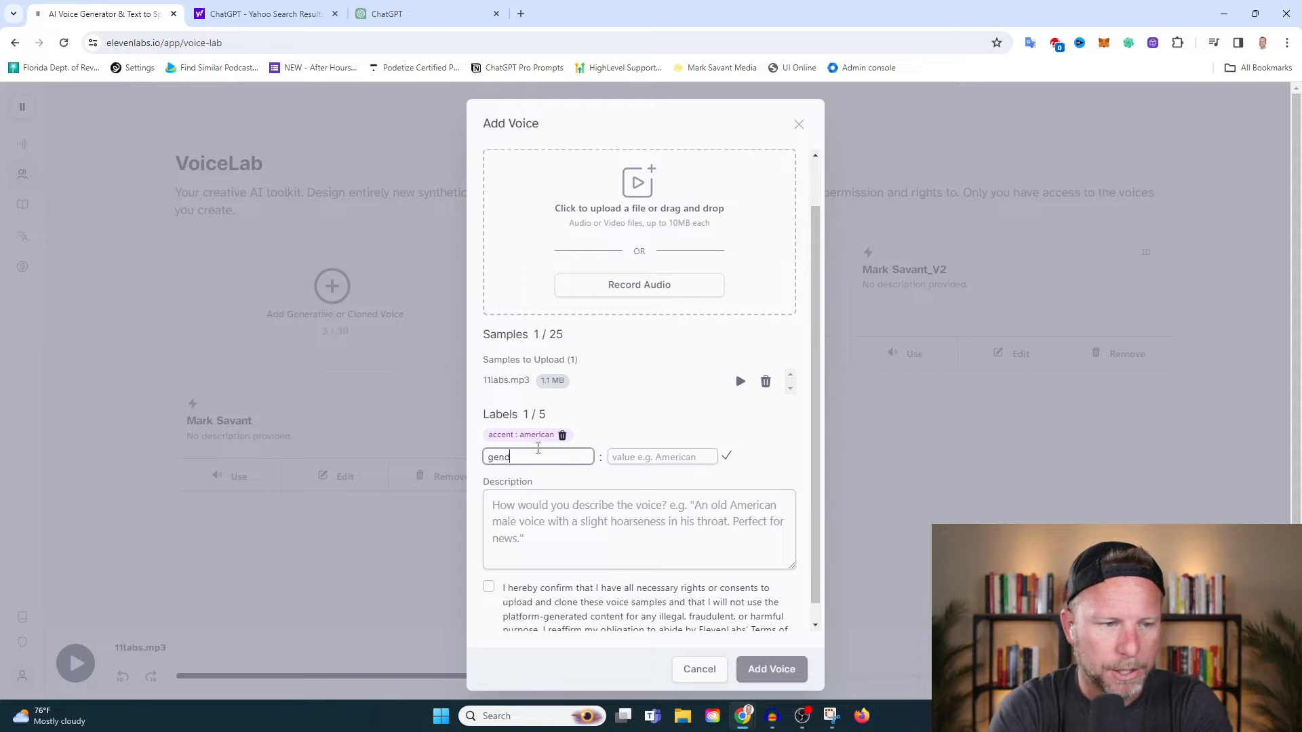
{"action": "key", "text": "Tab"}
{"action": "type", "text": "ma"}
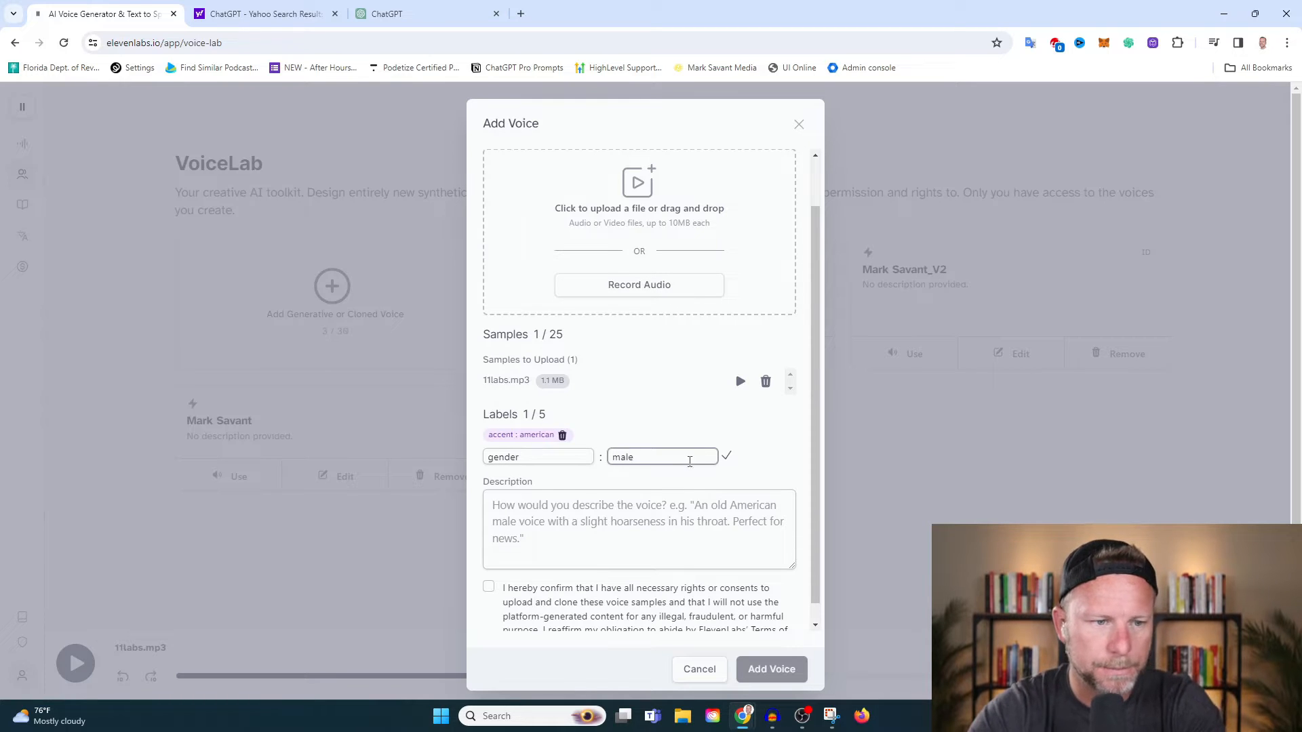
{"action": "key", "text": "Return"}
Fill in a third label for the voice with the key "handsone" and the value "YES".
{"action": "left_click", "coordinate": [553, 457]}
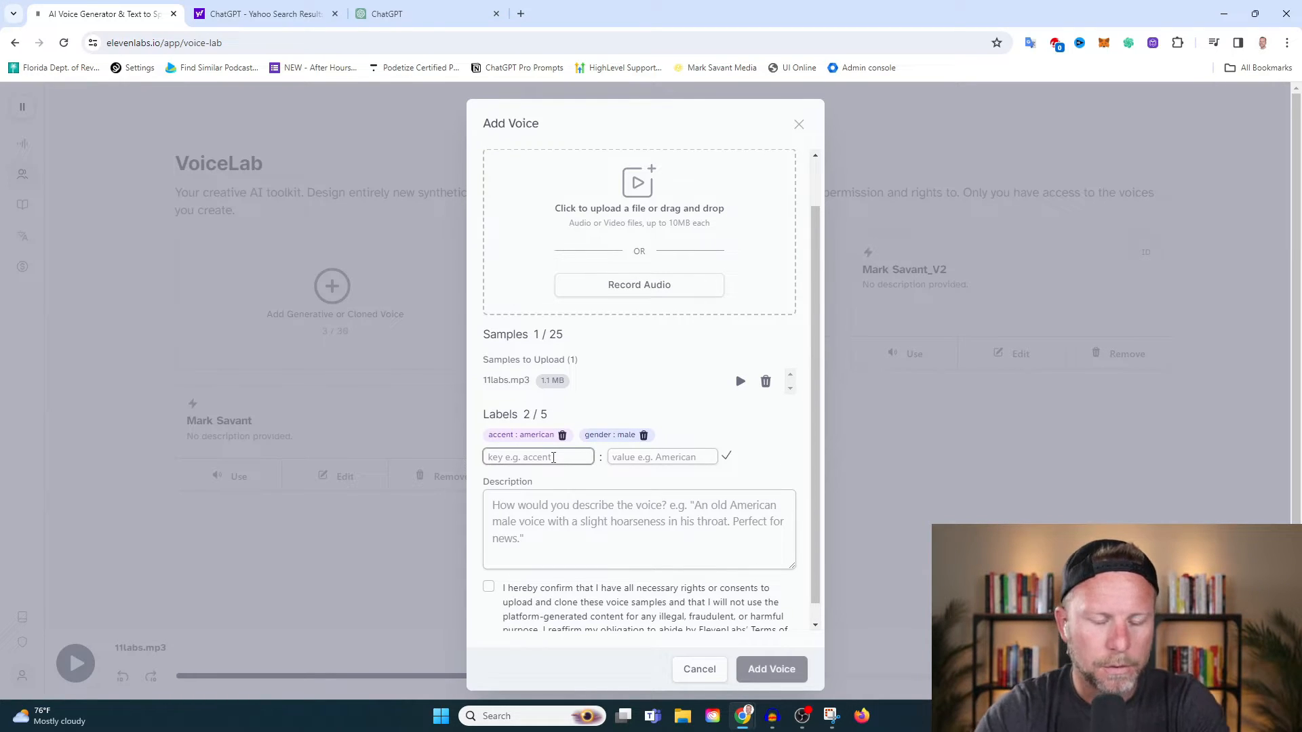
{"action": "type", "text": "hjand"}
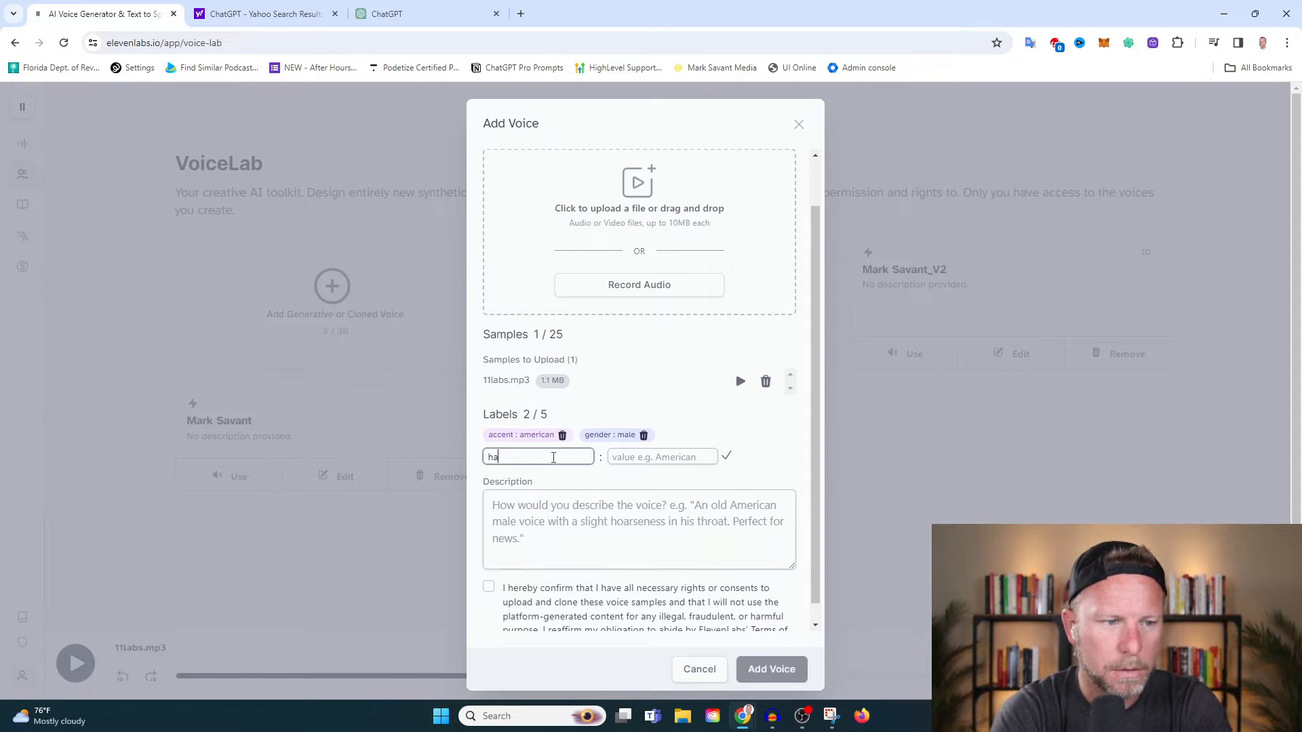
{"action": "type", "text": "one"}
{"action": "key", "text": "Tab"}
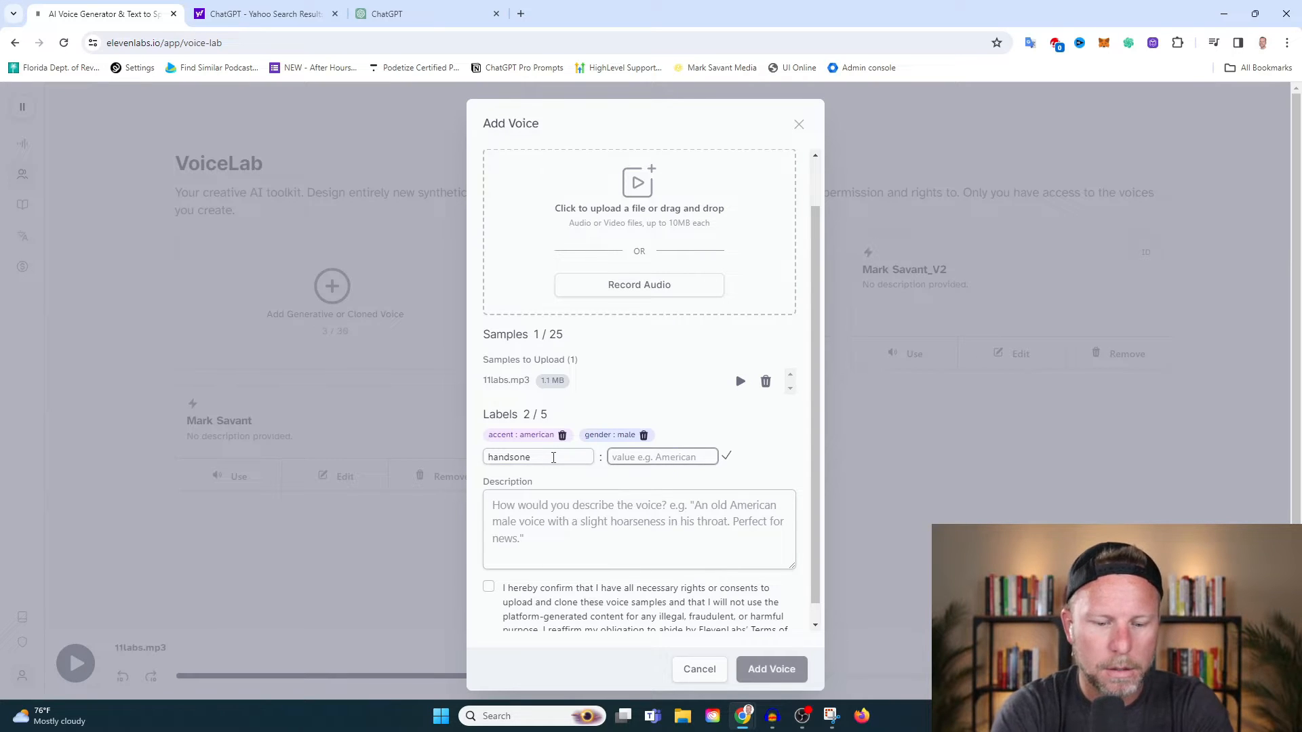
{"action": "type", "text": "YES"}
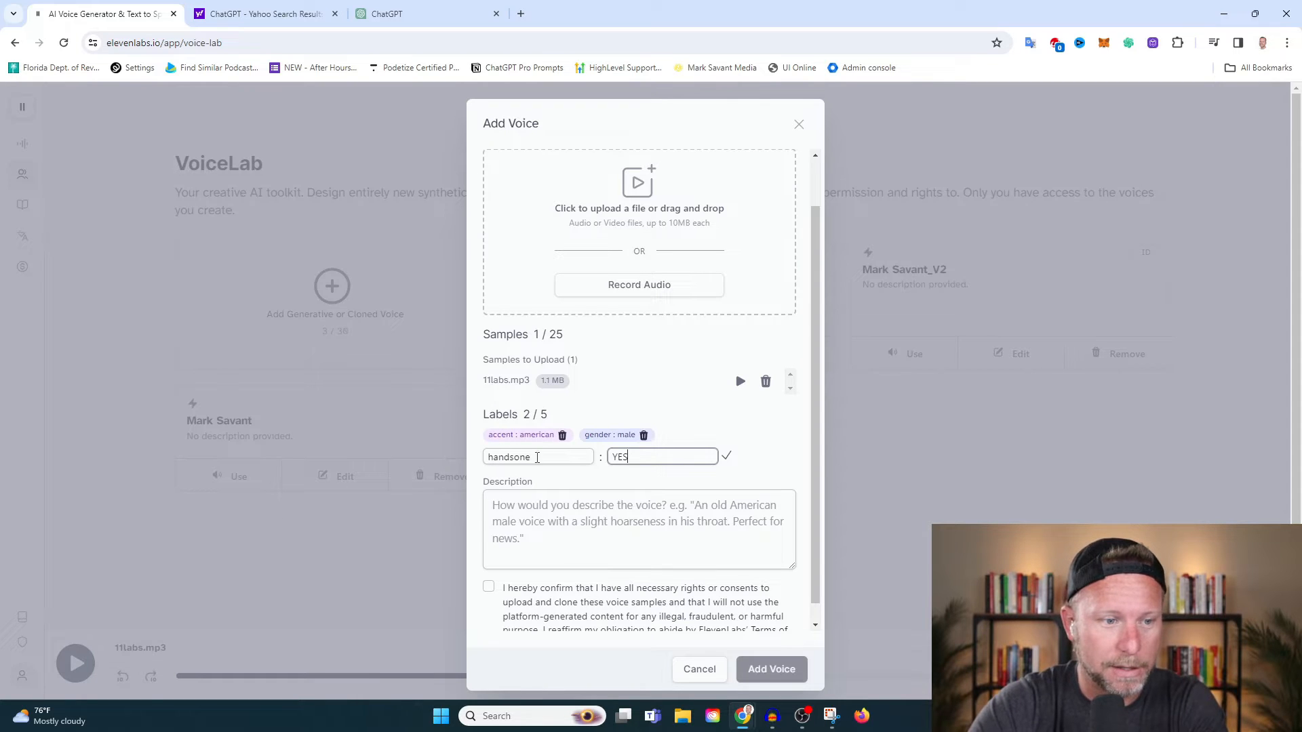
Enter the voice description "replicate my personal male, american, deep, sexy, voice. Yes I am awesome".
{"action": "scroll", "coordinate": [688, 399], "scroll_direction": "down", "scroll_amount": 1}
{"action": "left_click", "coordinate": [581, 487]}
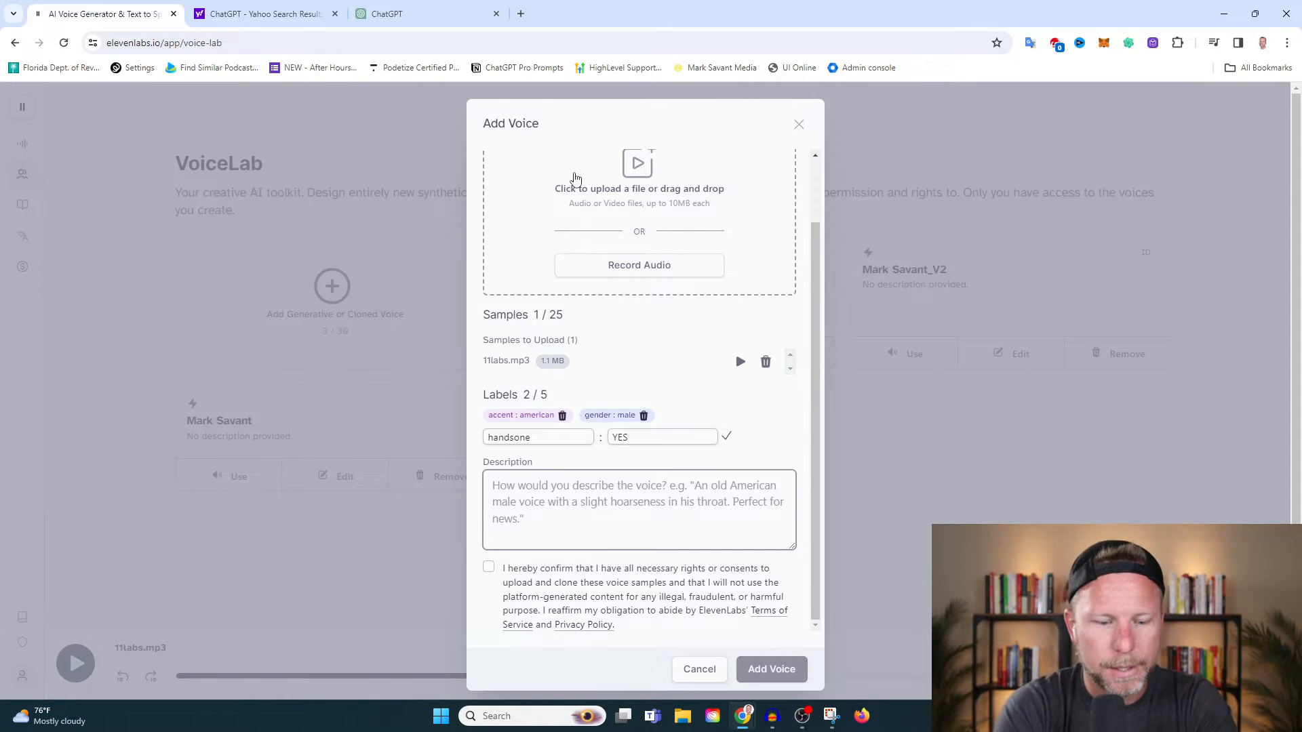
{"action": "type", "text": "replicate"}
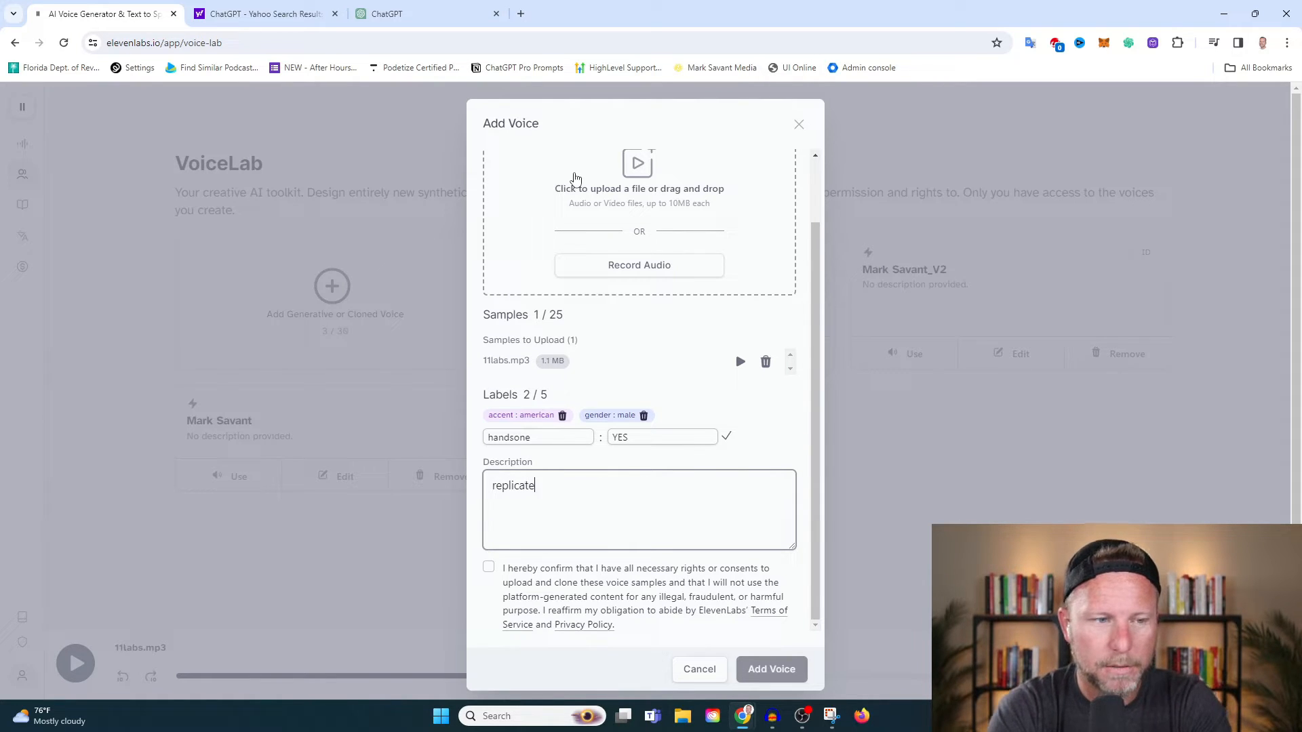
{"action": "type", "text": " my personal "}
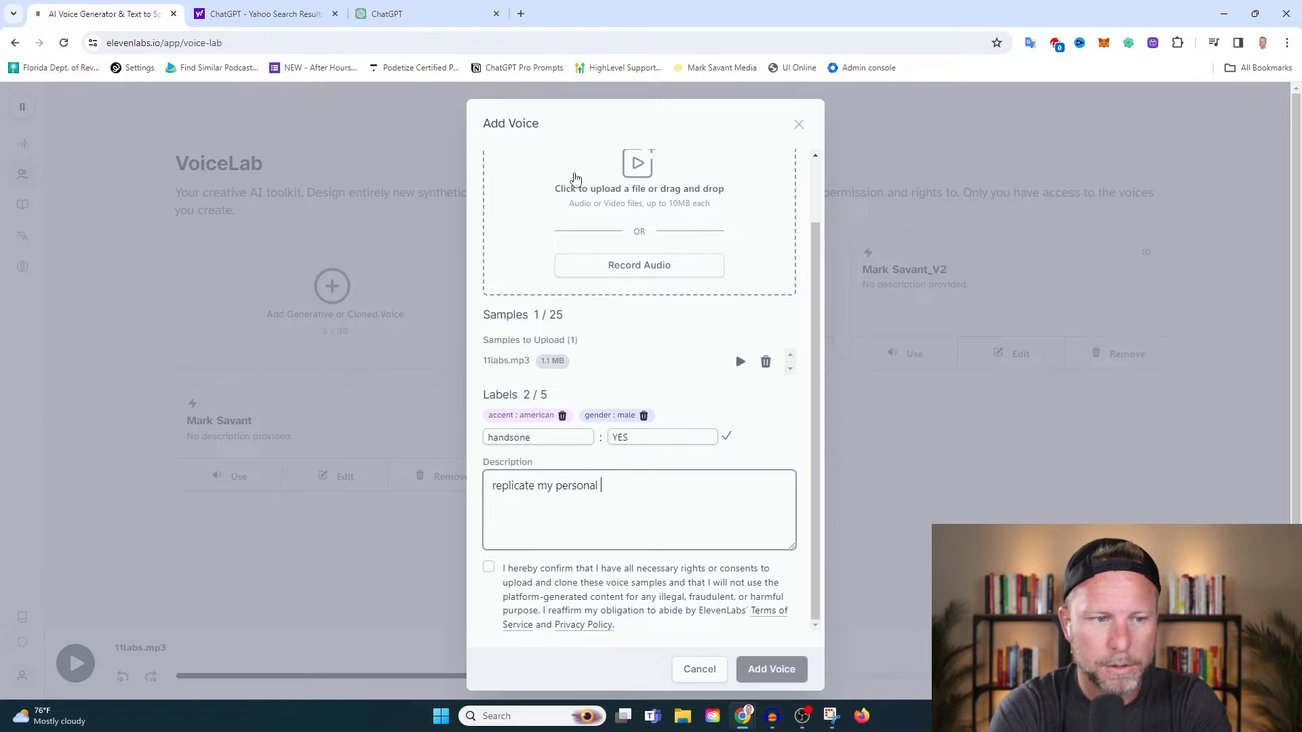
{"action": "type", "text": "male, a"}
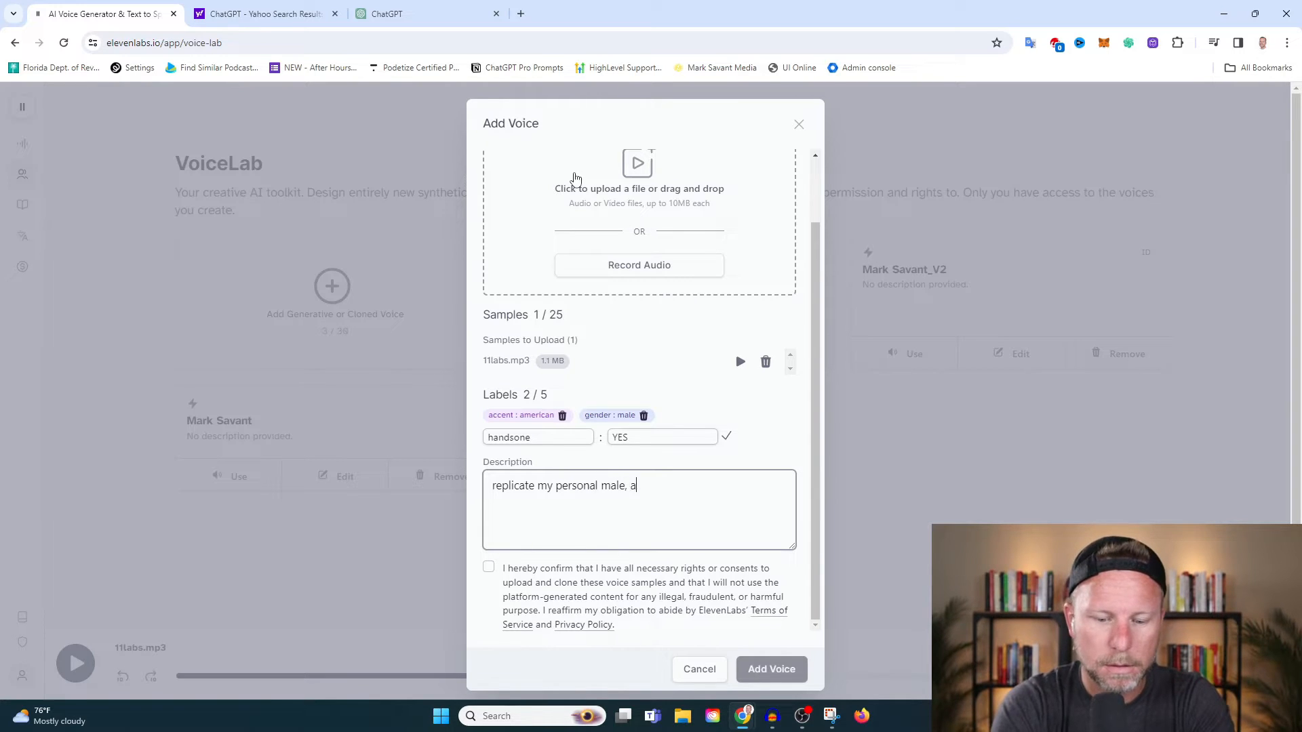
{"action": "type", "text": "merican, de"}
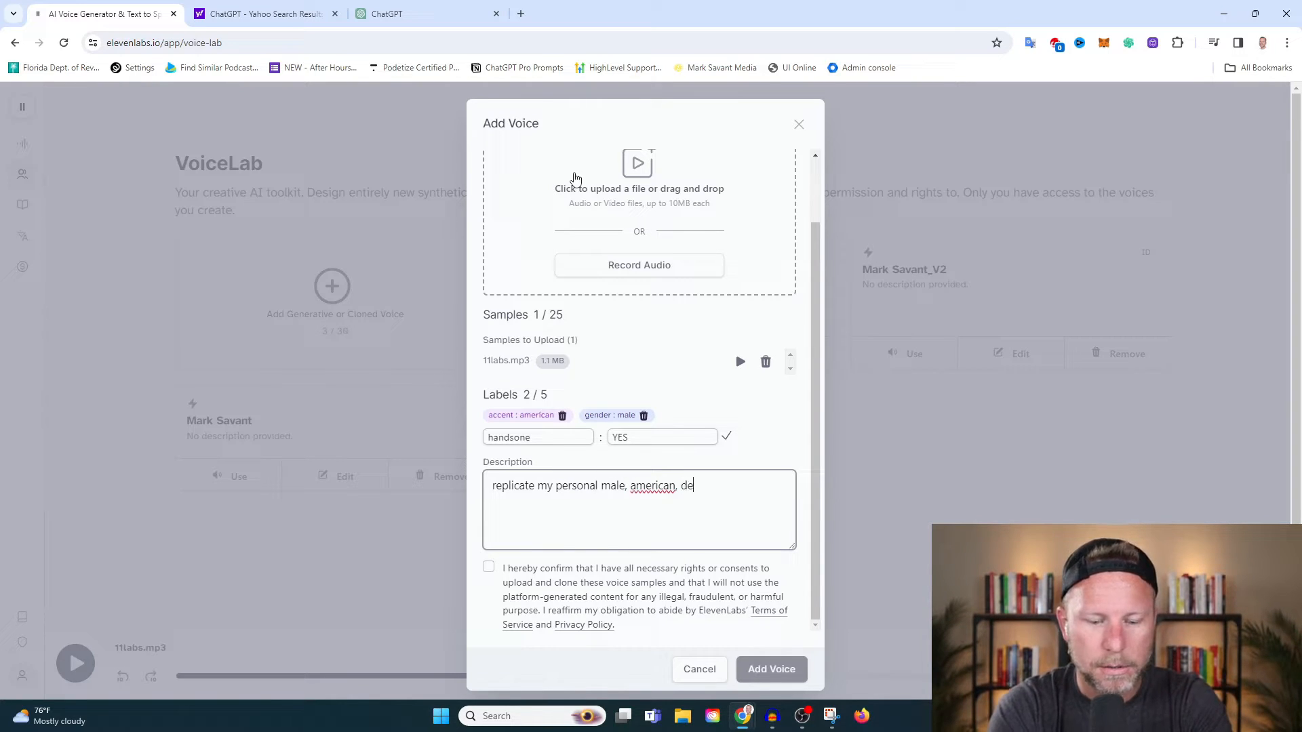
{"action": "type", "text": "ep, sexy, "}
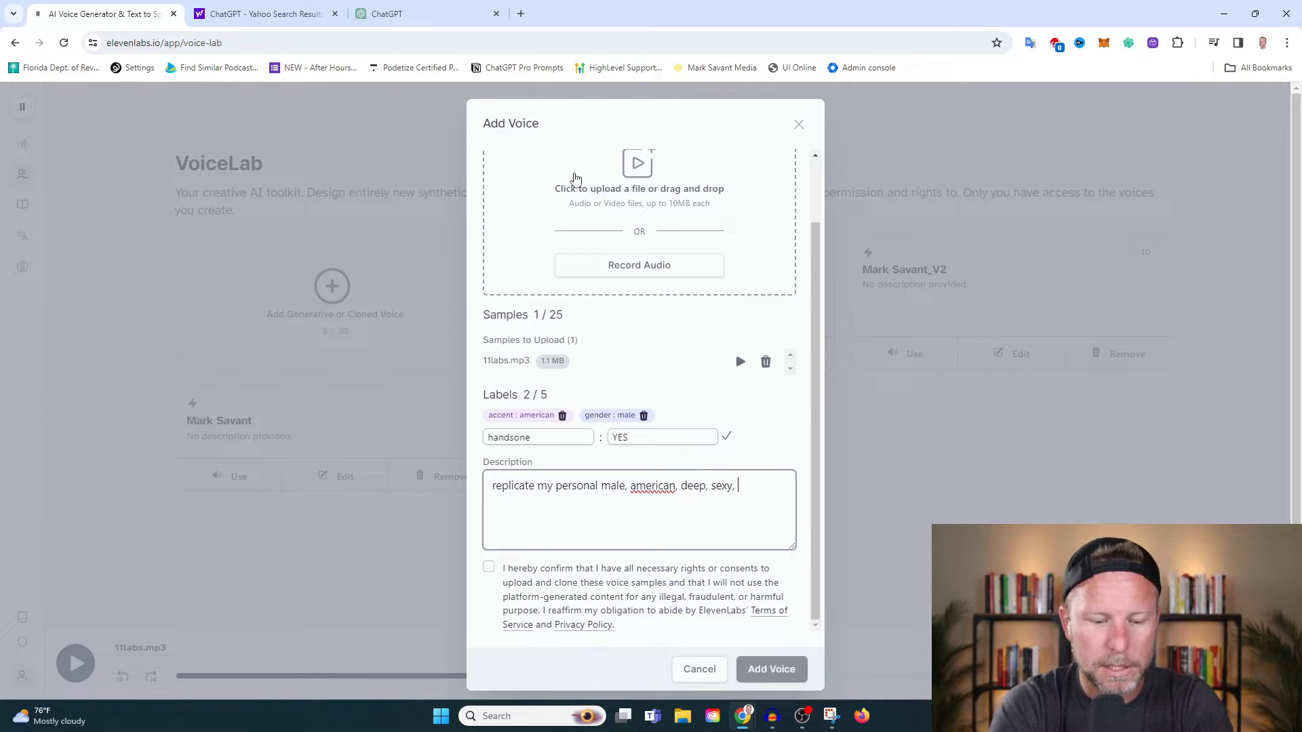
{"action": "type", "text": "voice. Yes"}
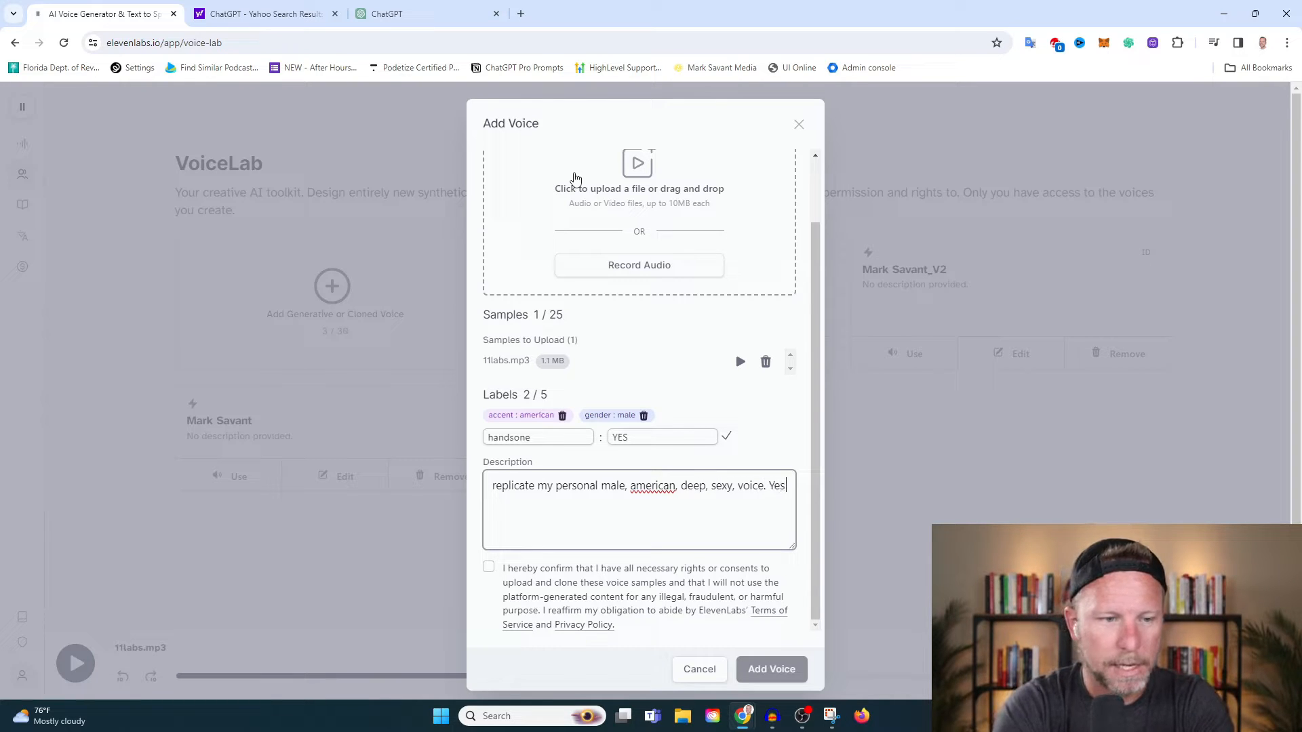
{"action": "type", "text": " I am awe"}
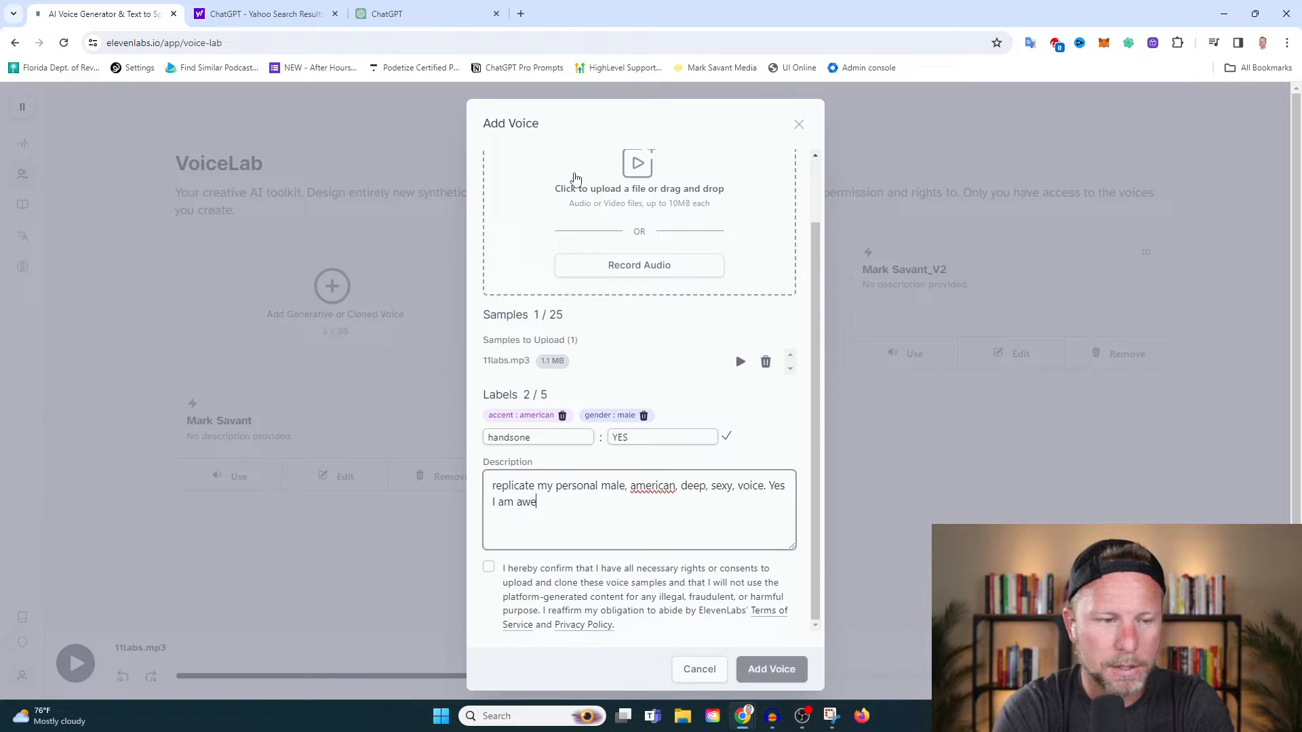
{"action": "type", "text": "some"}
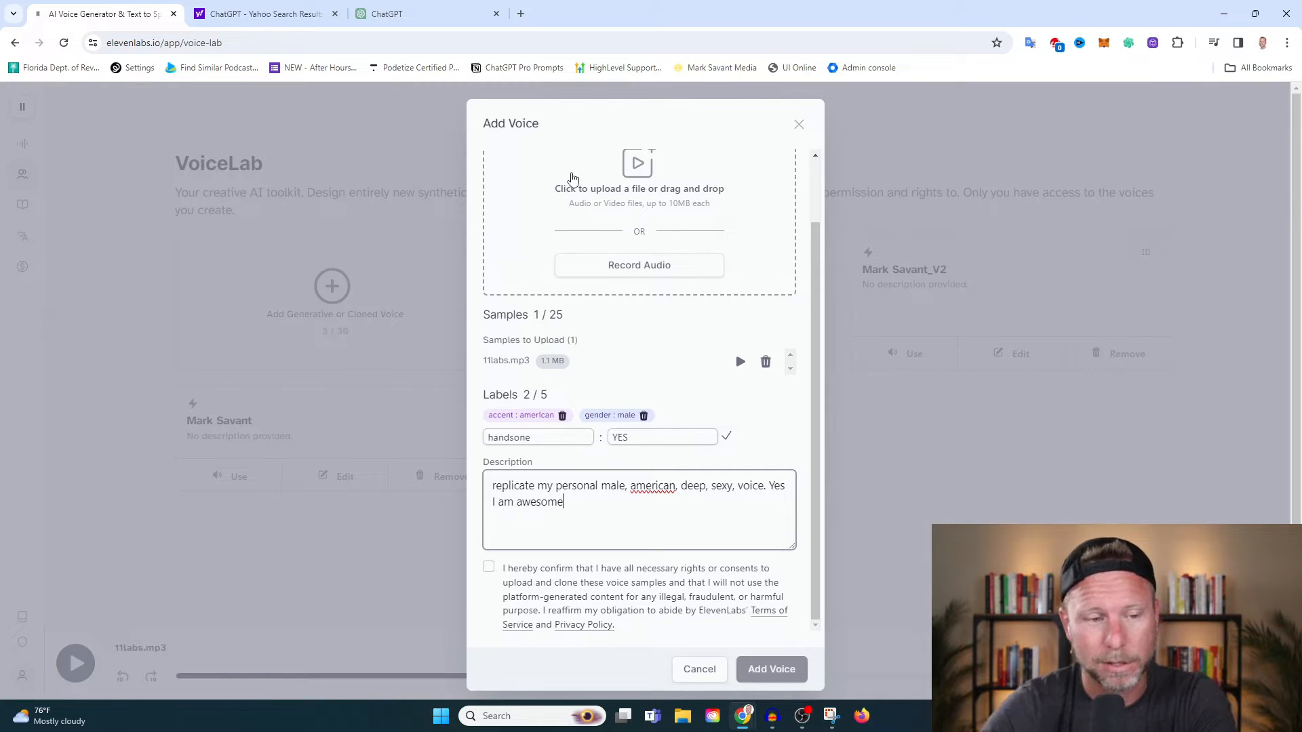
{"action": "scroll", "coordinate": [611, 420], "scroll_direction": "down", "scroll_amount": 1}
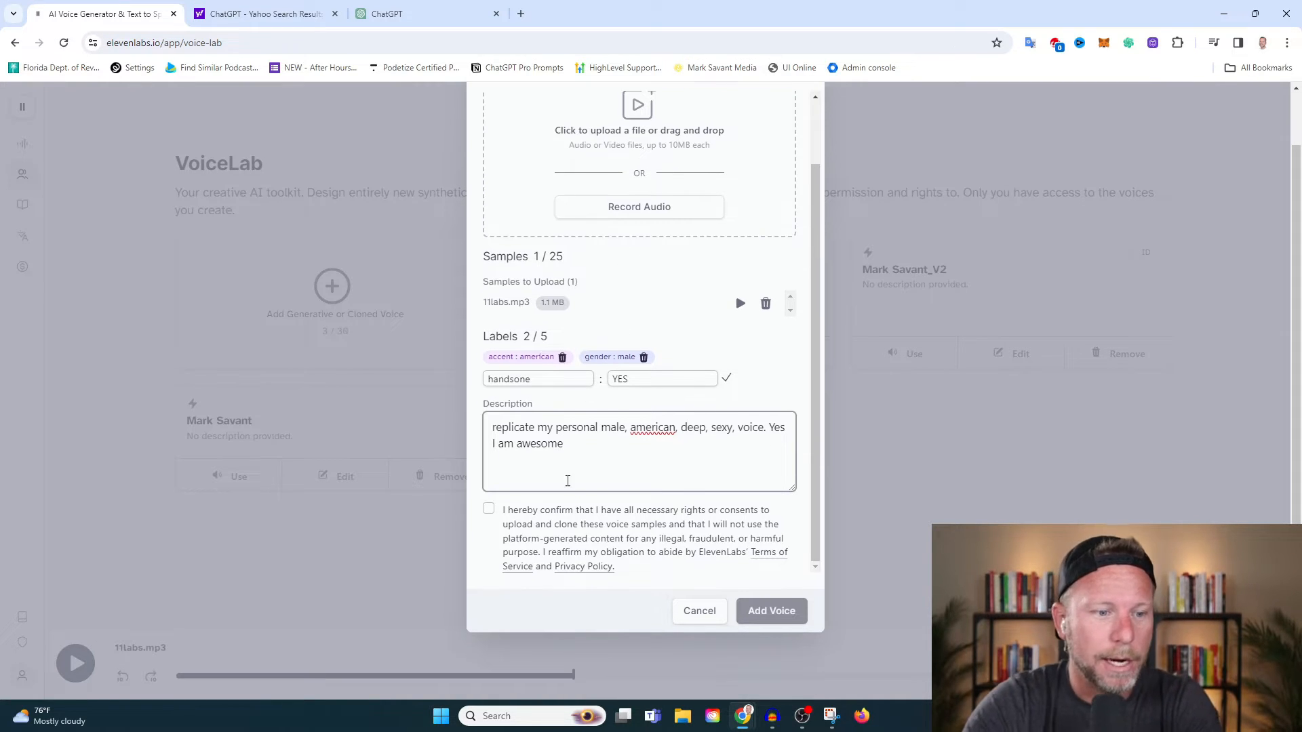
Confirm the rights and consent statement, add the cloned voice, and open the Speech Synthesis page.
{"action": "left_click", "coordinate": [488, 508]}
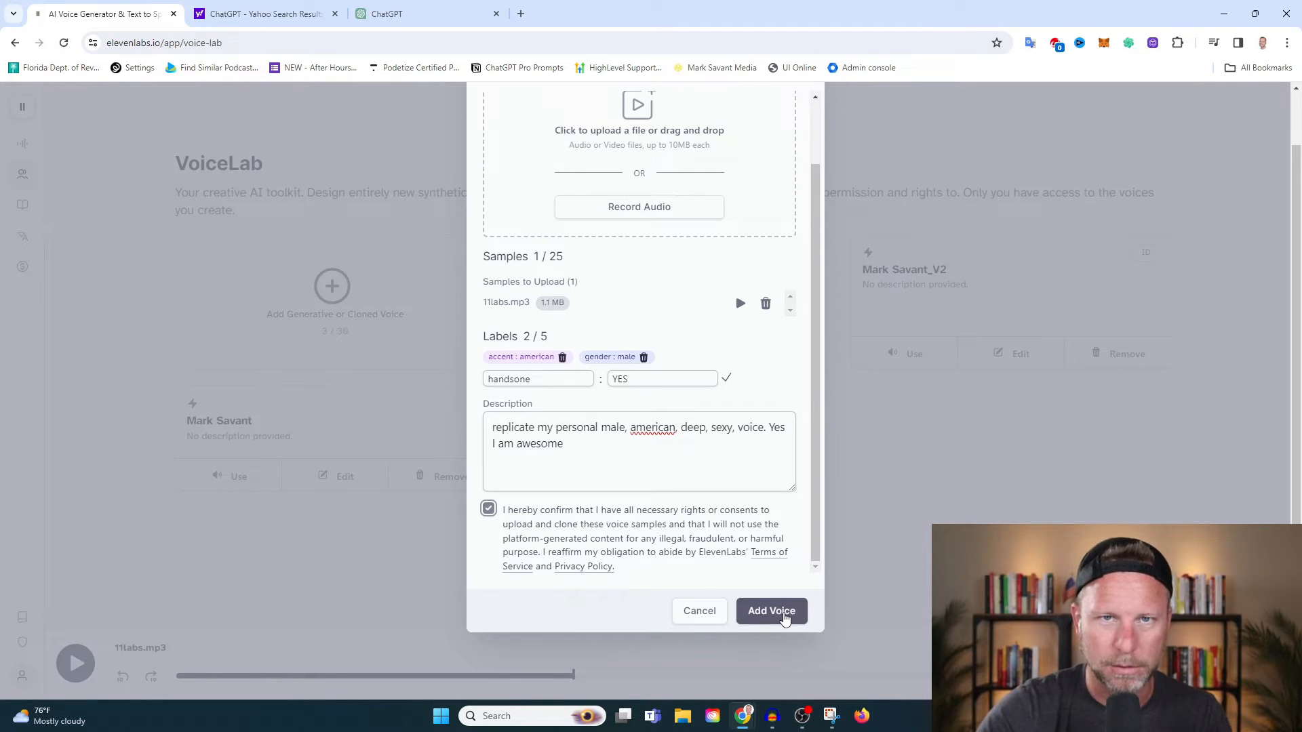
{"action": "left_click", "coordinate": [783, 615]}
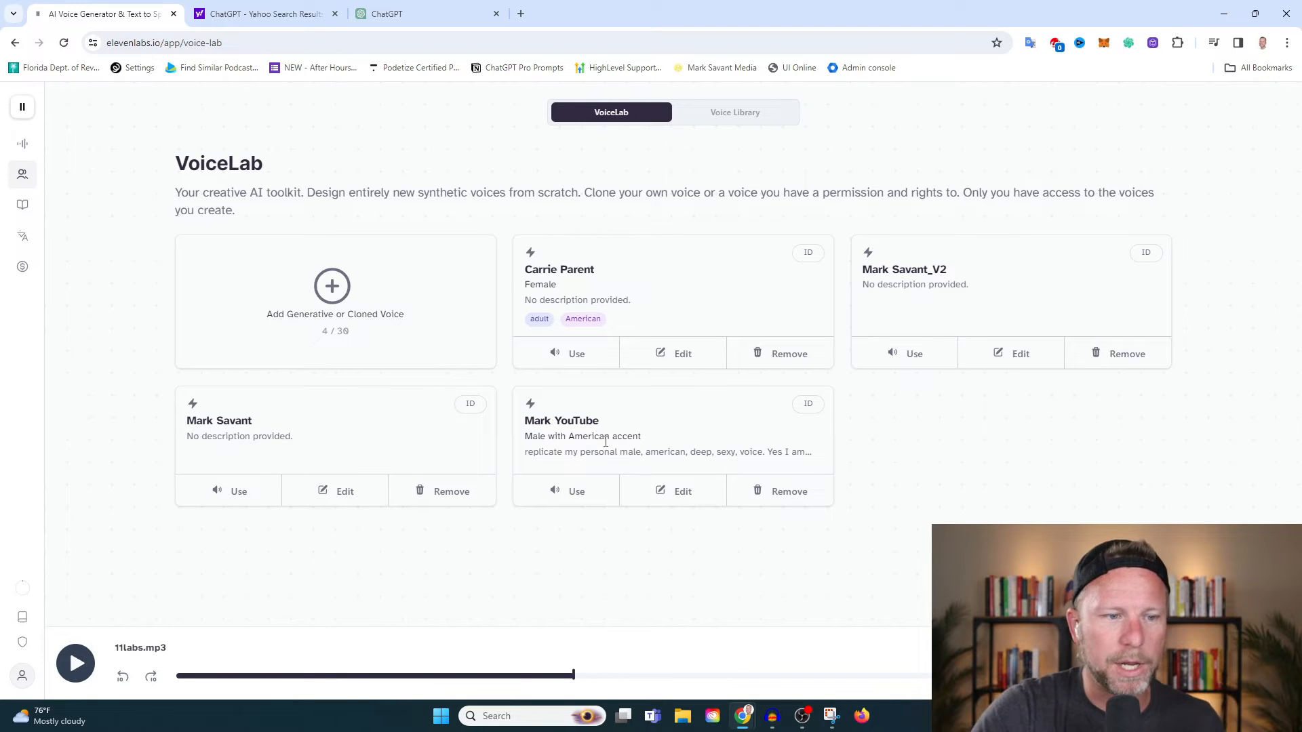
{"action": "mouse_move", "coordinate": [40, 148]}
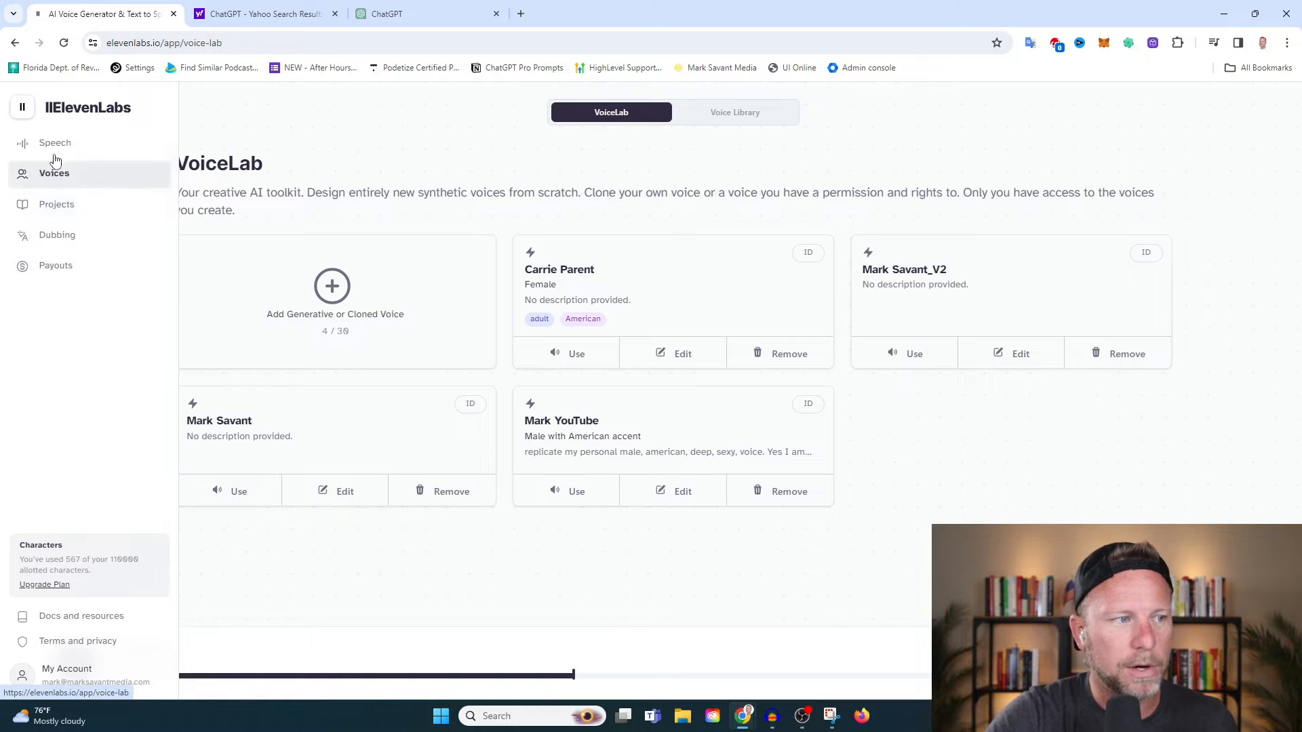
{"action": "left_click", "coordinate": [54, 145]}
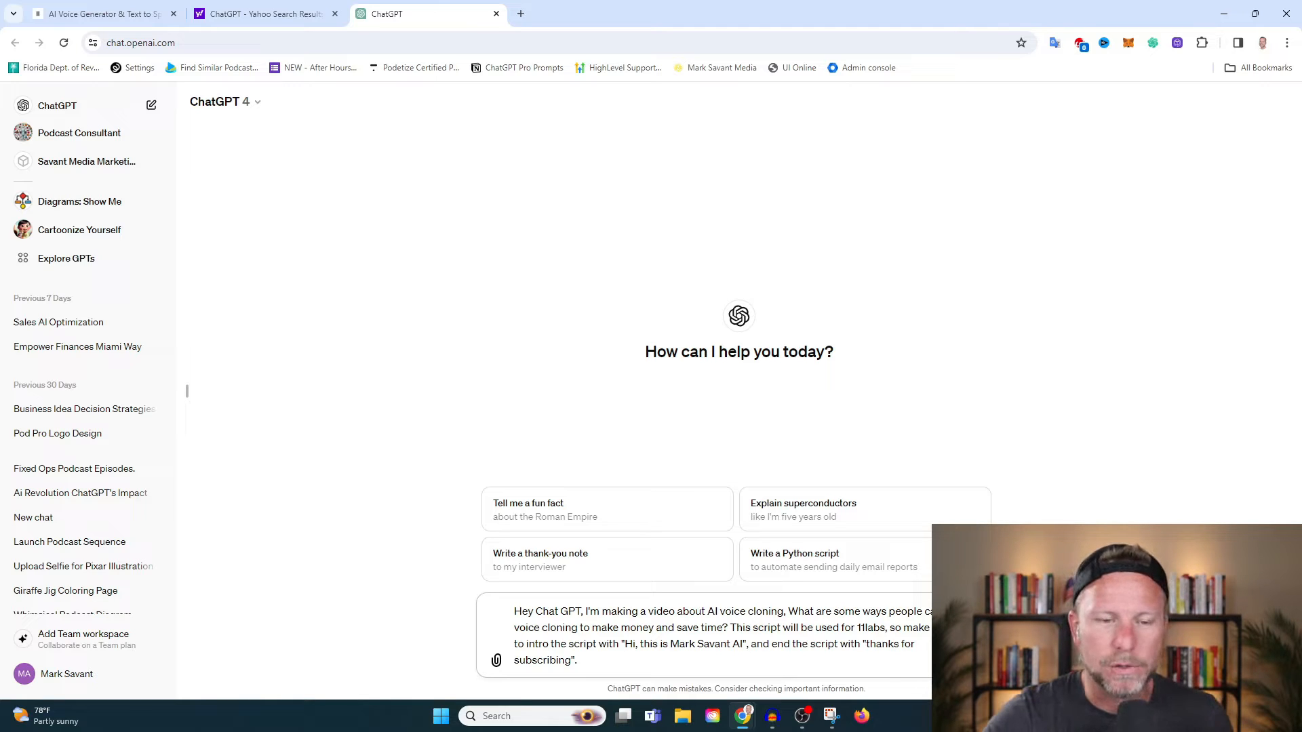
Ask ChatGPT for a script on making money and saving time with AI voice cloning, ending with "thanks for subscribing", and read the response through.
{"action": "key", "text": "Return"}
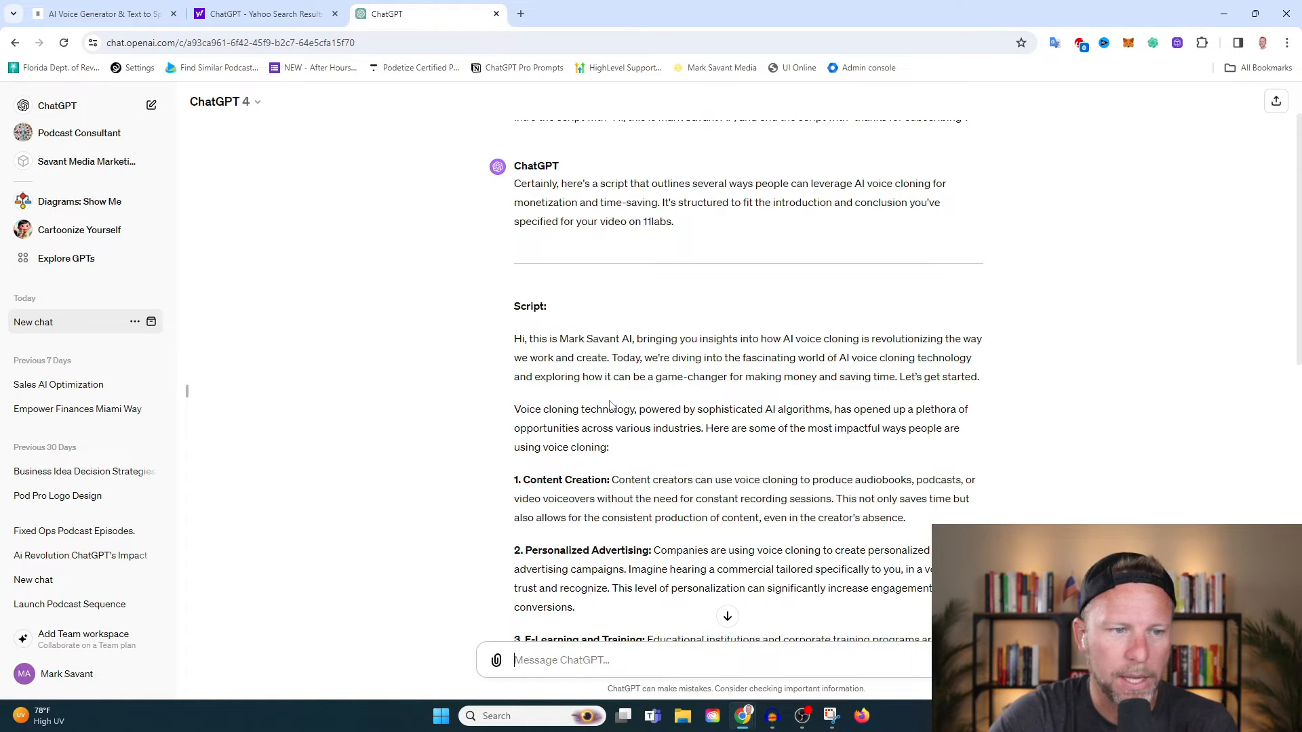
{"action": "scroll", "coordinate": [539, 418], "scroll_direction": "down", "scroll_amount": 3}
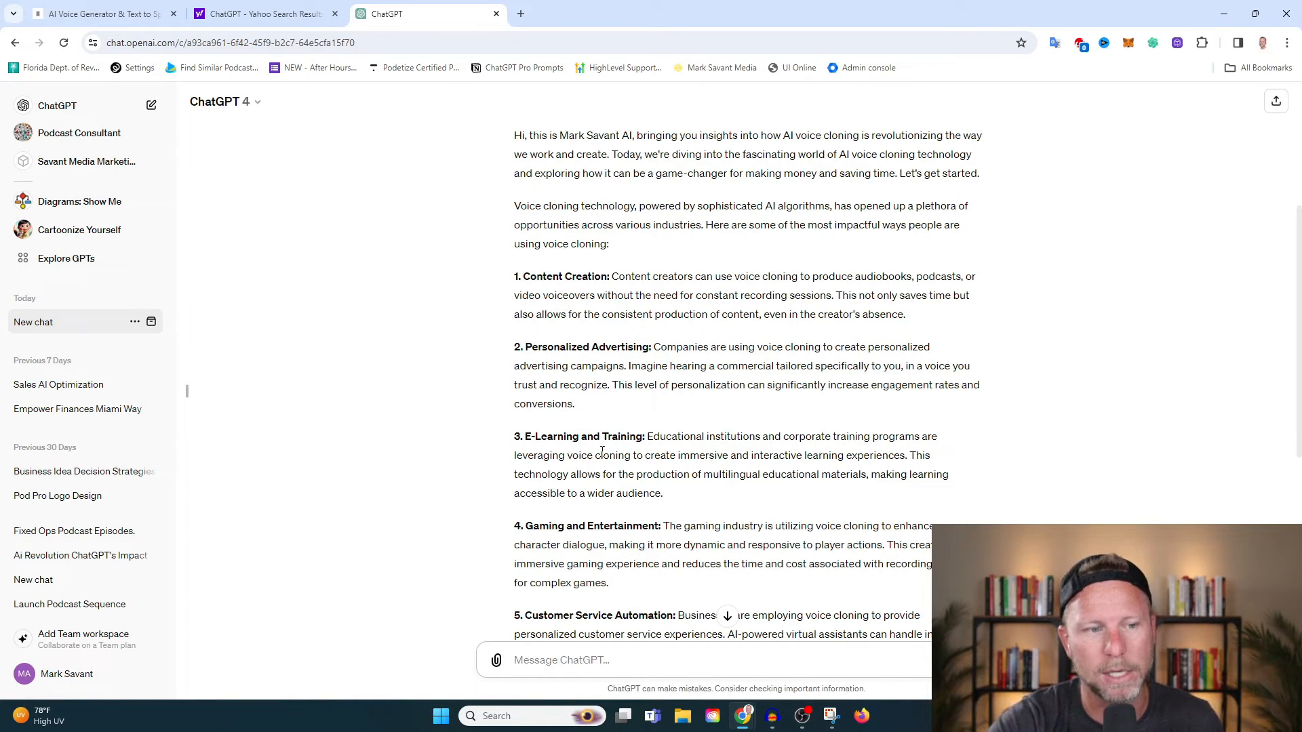
{"action": "scroll", "coordinate": [534, 409], "scroll_direction": "down", "scroll_amount": 3}
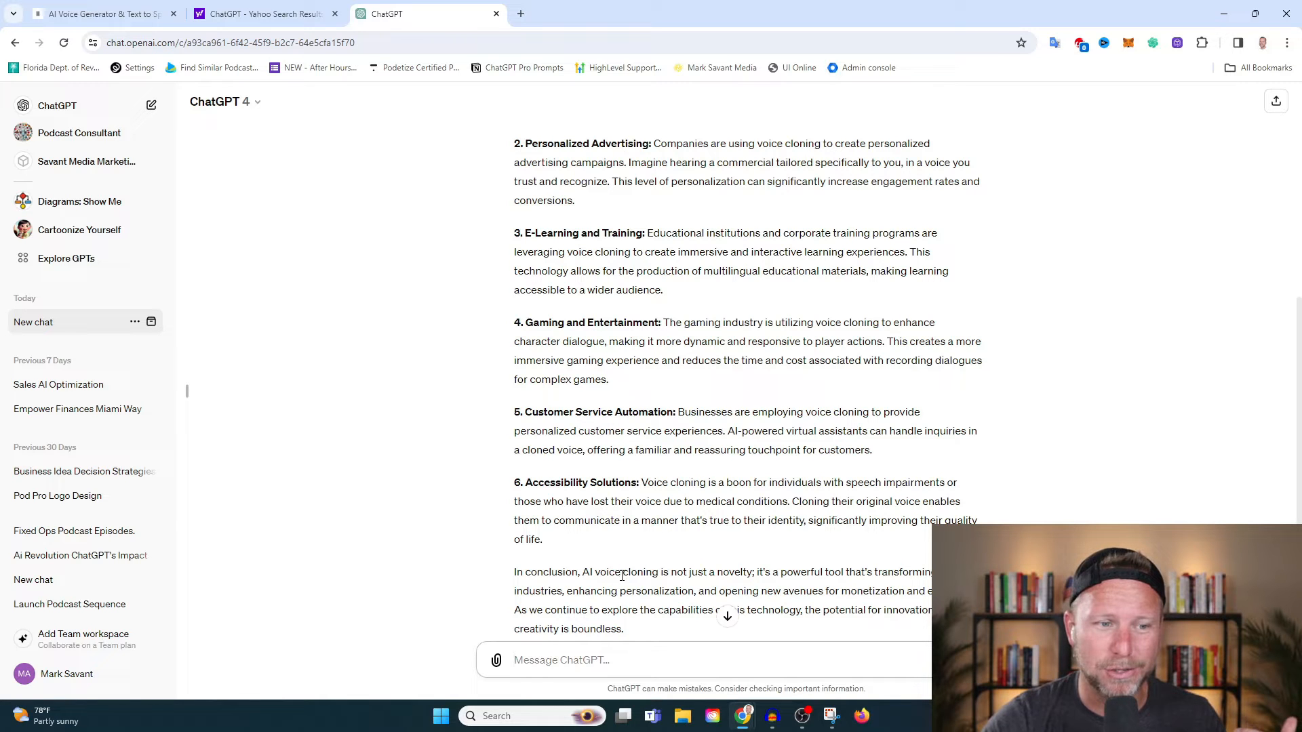
{"action": "scroll", "coordinate": [622, 575], "scroll_direction": "down", "scroll_amount": 3}
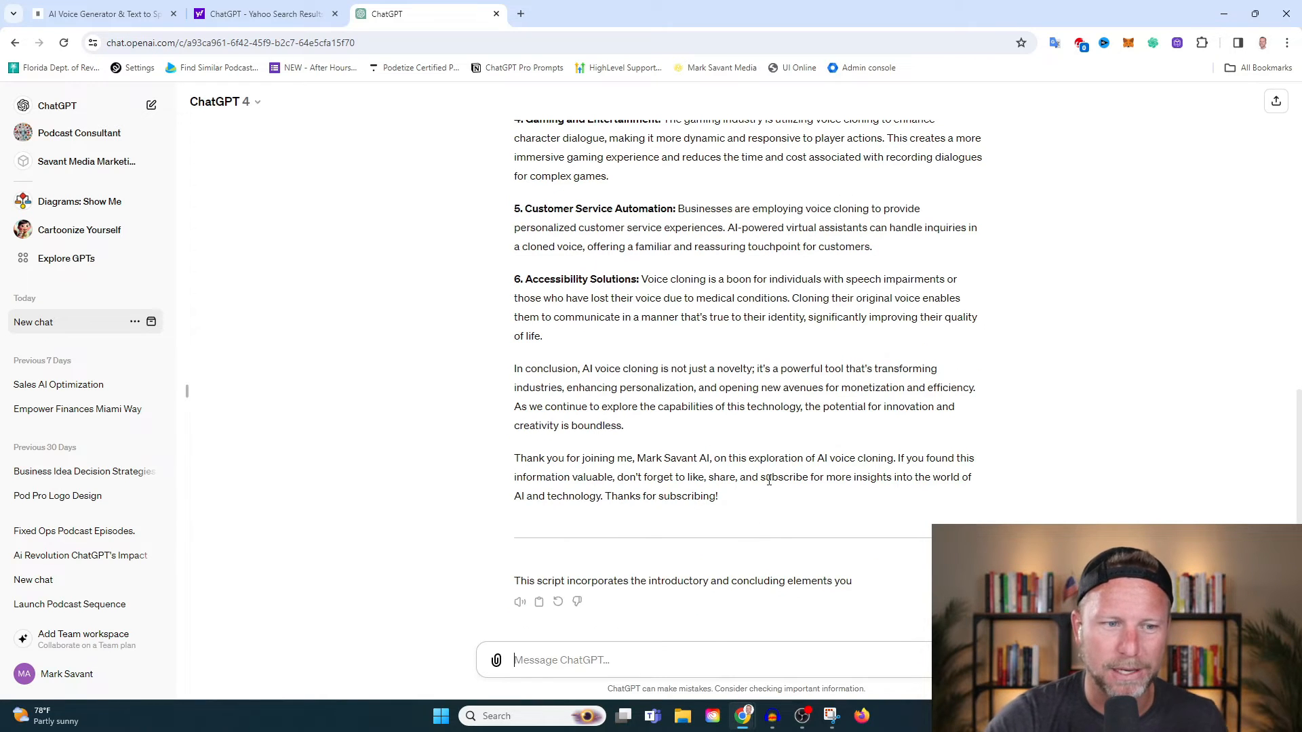
Copy the generated script from its "Hi" introduction through the closing "Thanks for subscribing!" line.
{"action": "left_click_drag", "start_coordinate": [754, 502], "coordinate": [504, 295]}
{"action": "mouse_move", "coordinate": [502, 401]}
{"action": "left_mouse_down"}
{"action": "mouse_move", "coordinate": [517, 427]}
{"action": "mouse_move", "coordinate": [526, 407]}
{"action": "left_mouse_up"}
{"action": "right_click", "coordinate": [557, 428]}
{"action": "left_click", "coordinate": [581, 439]}
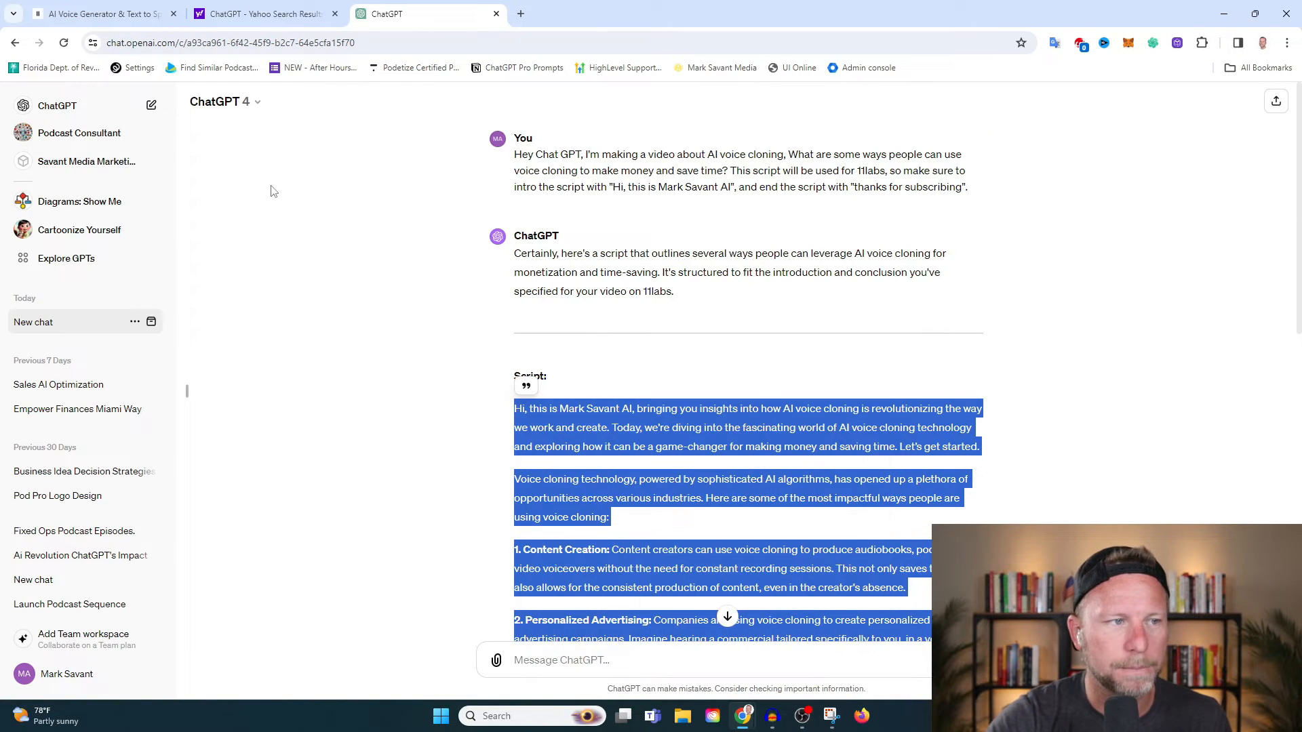
Switch to ElevenLabs and paste the copied script into the text-to-speech box.
{"action": "left_click", "coordinate": [129, 13]}
{"action": "left_click", "coordinate": [463, 318]}
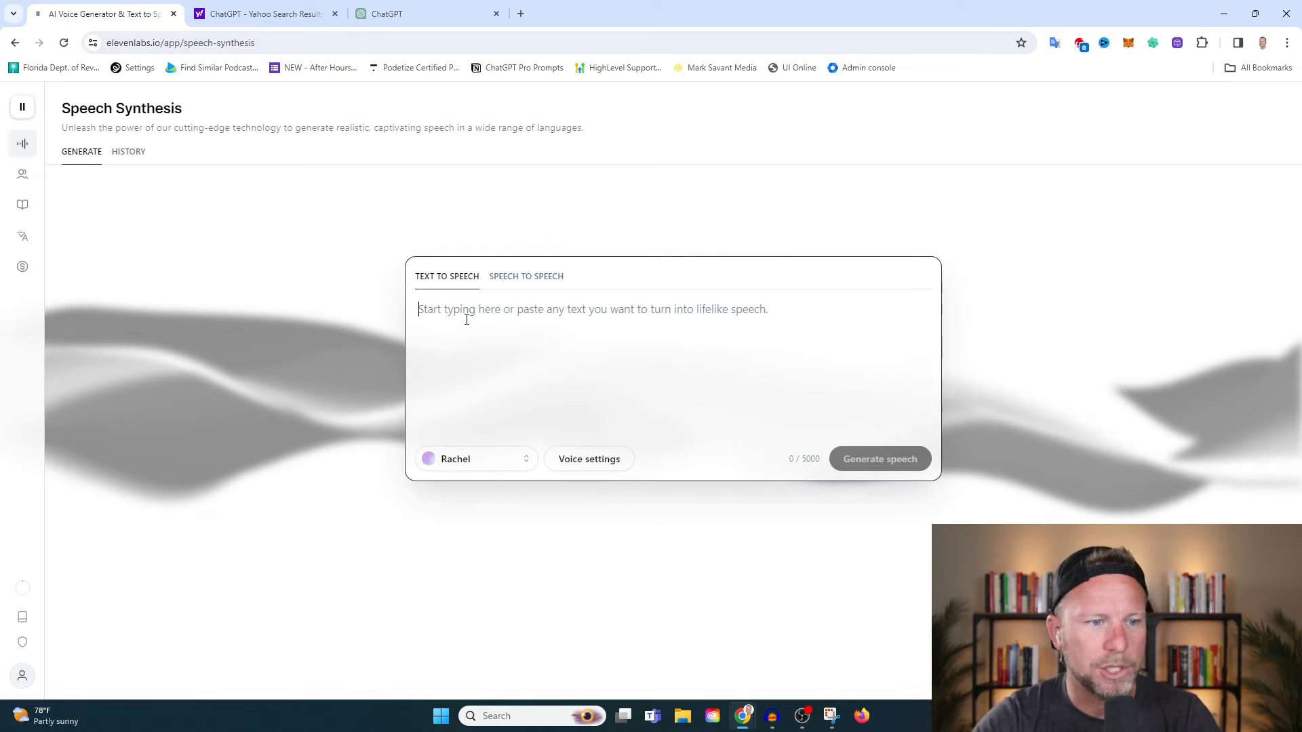
{"action": "key", "text": "ctrl+v"}
{"action": "scroll", "coordinate": [612, 494], "scroll_direction": "up", "scroll_amount": 7}
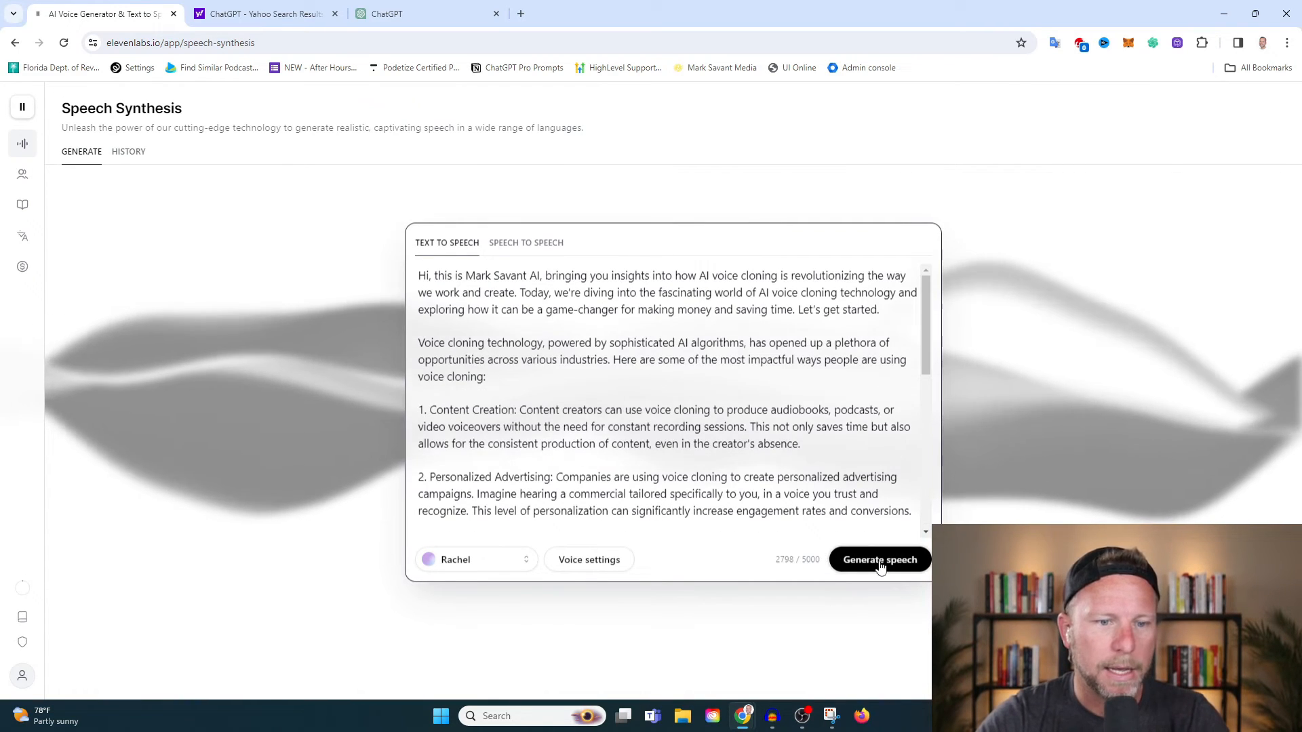
Choose the newly cloned YouTube voice for the script and check its voice settings.
{"action": "left_click", "coordinate": [473, 559]}
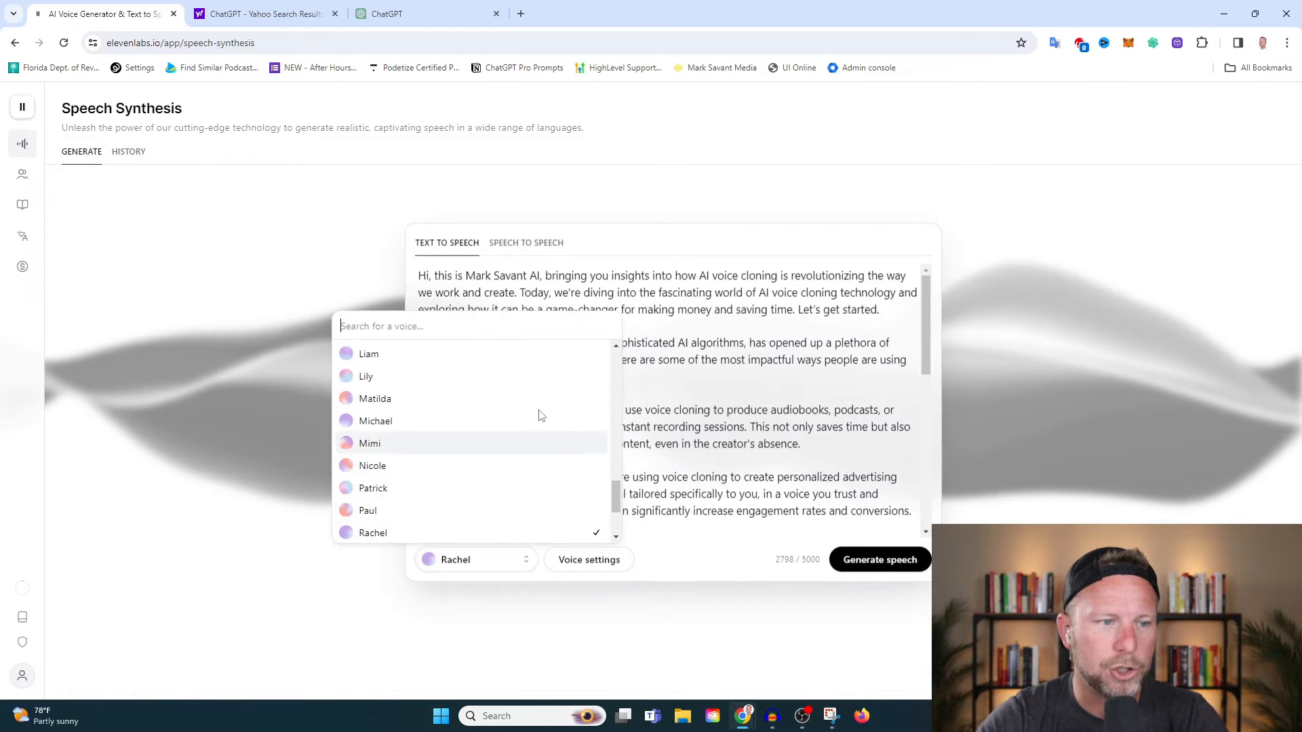
{"action": "scroll", "coordinate": [535, 417], "scroll_direction": "up", "scroll_amount": 10}
{"action": "scroll", "coordinate": [481, 424], "scroll_direction": "down", "scroll_amount": 3}
{"action": "scroll", "coordinate": [475, 434], "scroll_direction": "down", "scroll_amount": 10}
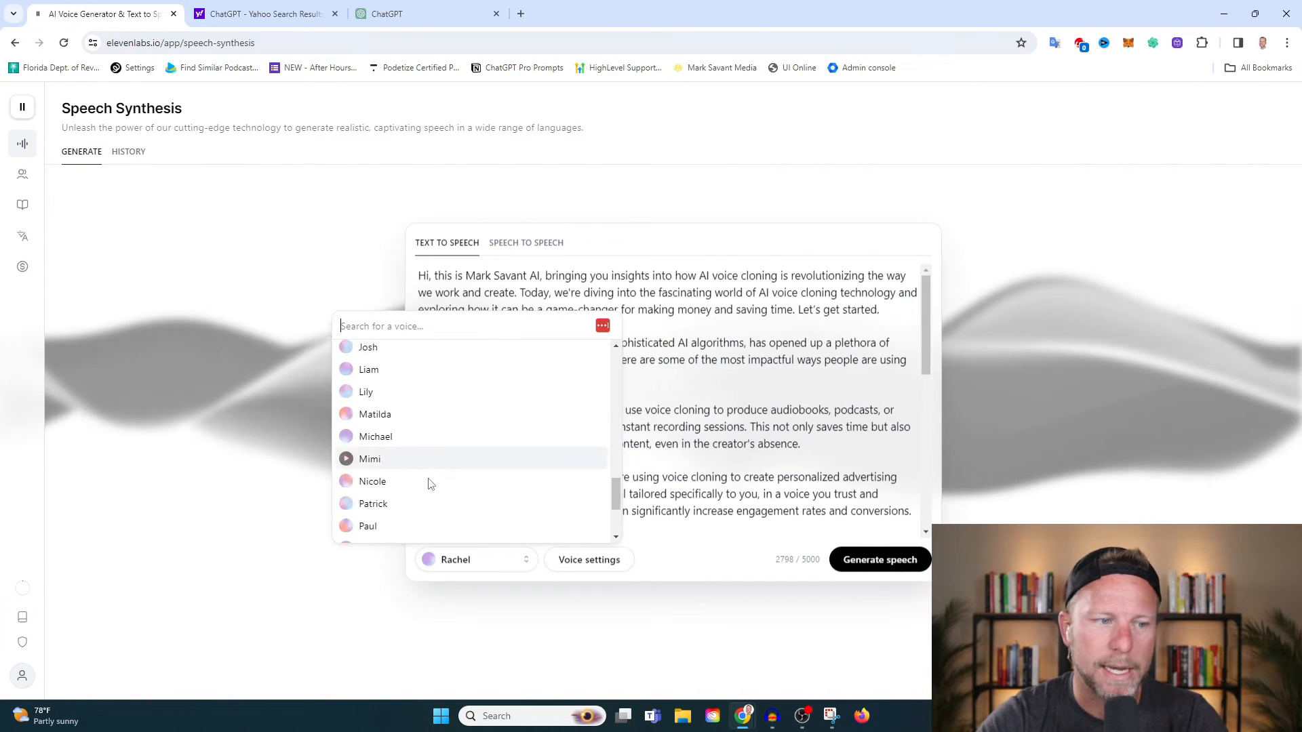
{"action": "scroll", "coordinate": [428, 493], "scroll_direction": "up", "scroll_amount": 15}
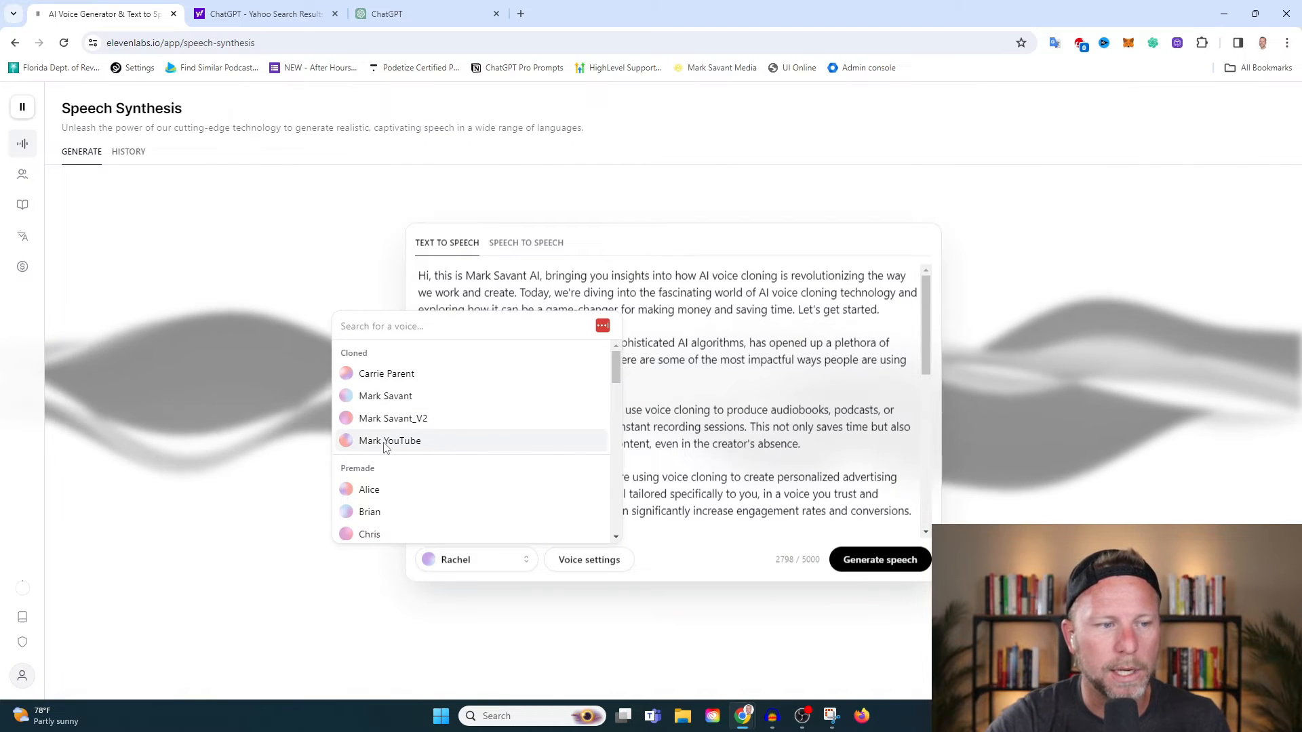
{"action": "left_click", "coordinate": [438, 442]}
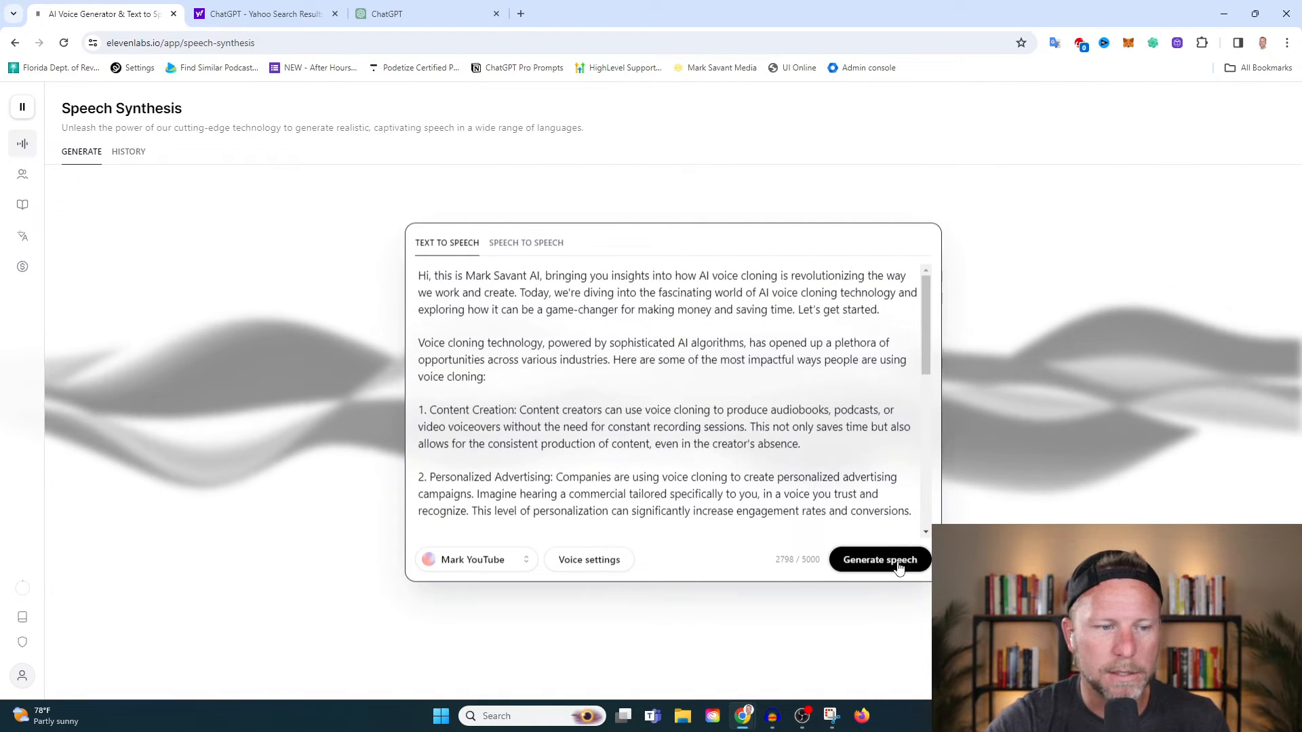
{"action": "left_click", "coordinate": [568, 566]}
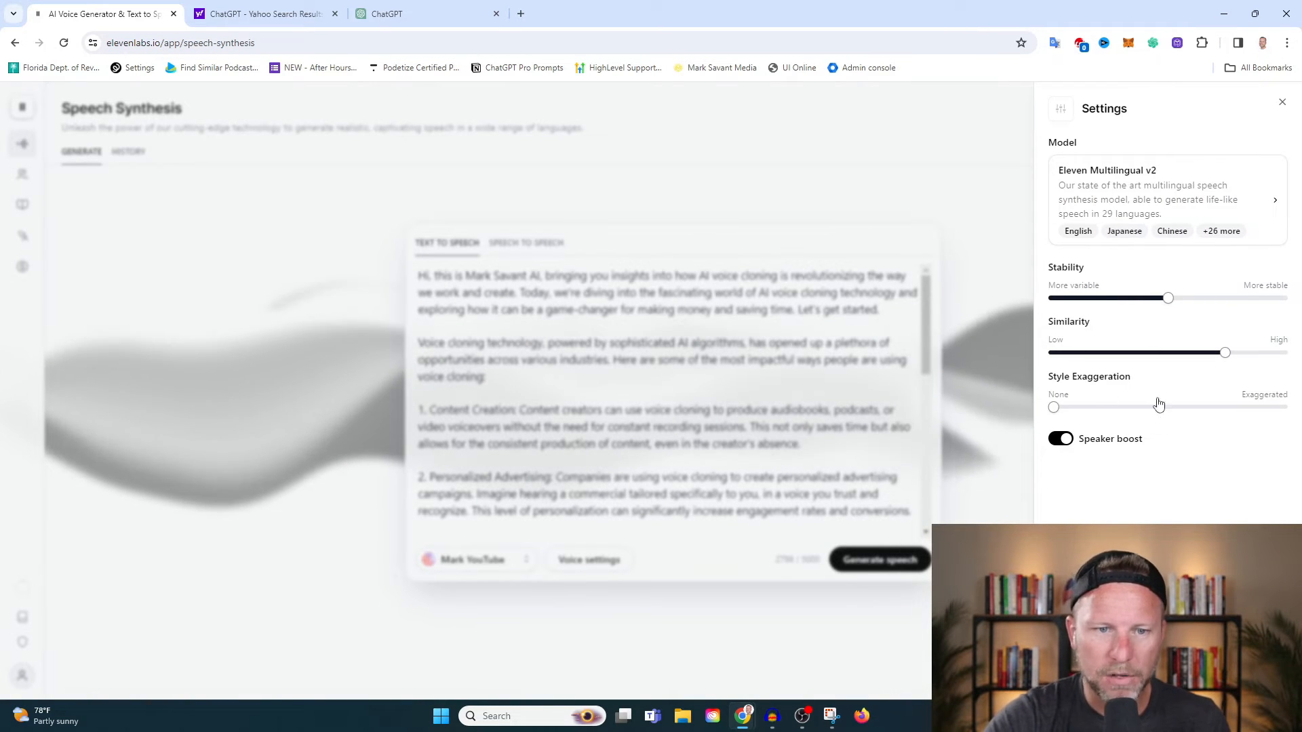
{"action": "left_click", "coordinate": [1282, 103]}
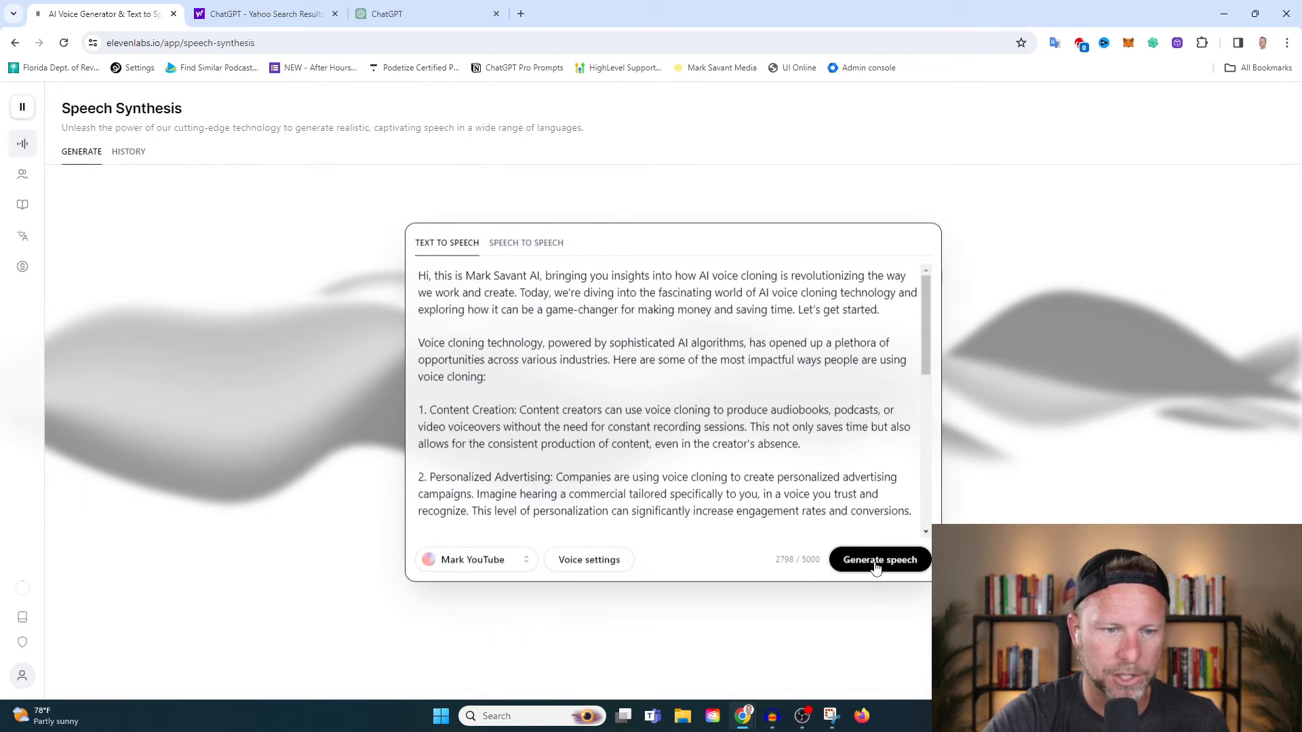
Generate speech from the script in the cloned voice and check the speech synthesis history.
{"action": "left_click", "coordinate": [875, 563]}
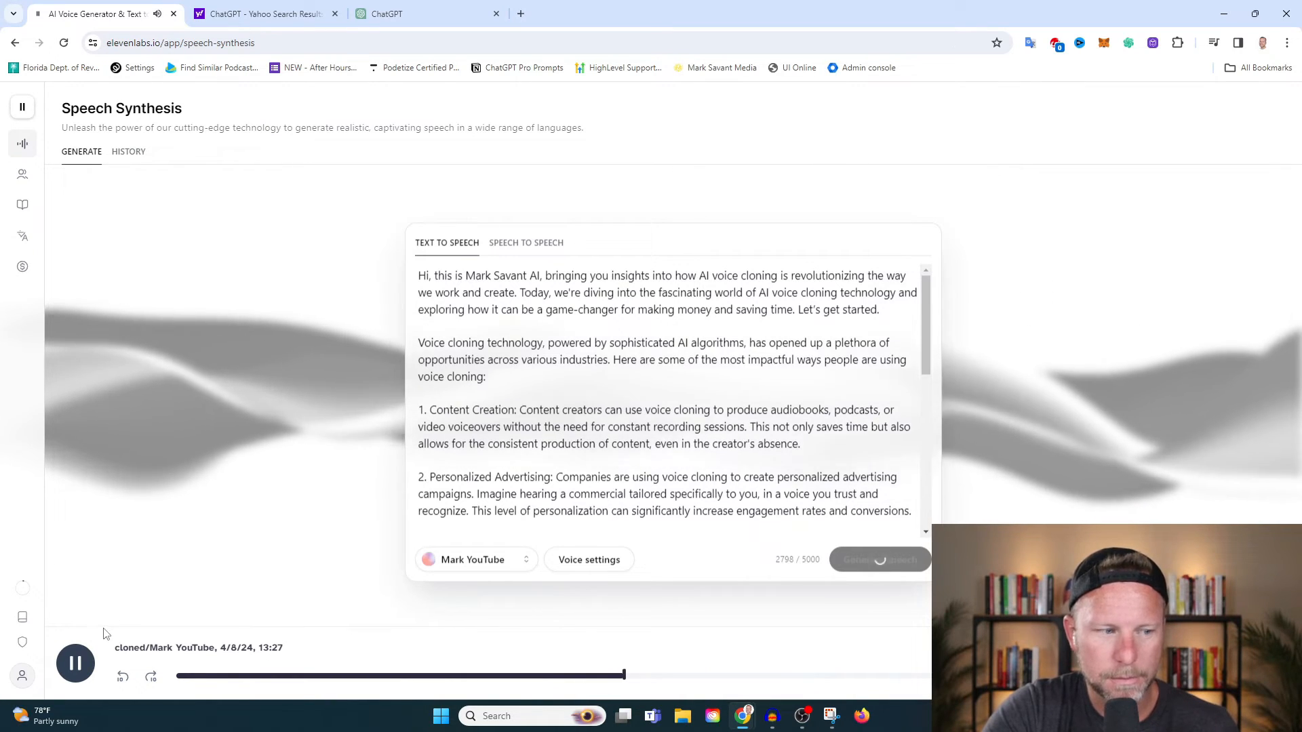
{"action": "left_click", "coordinate": [75, 664]}
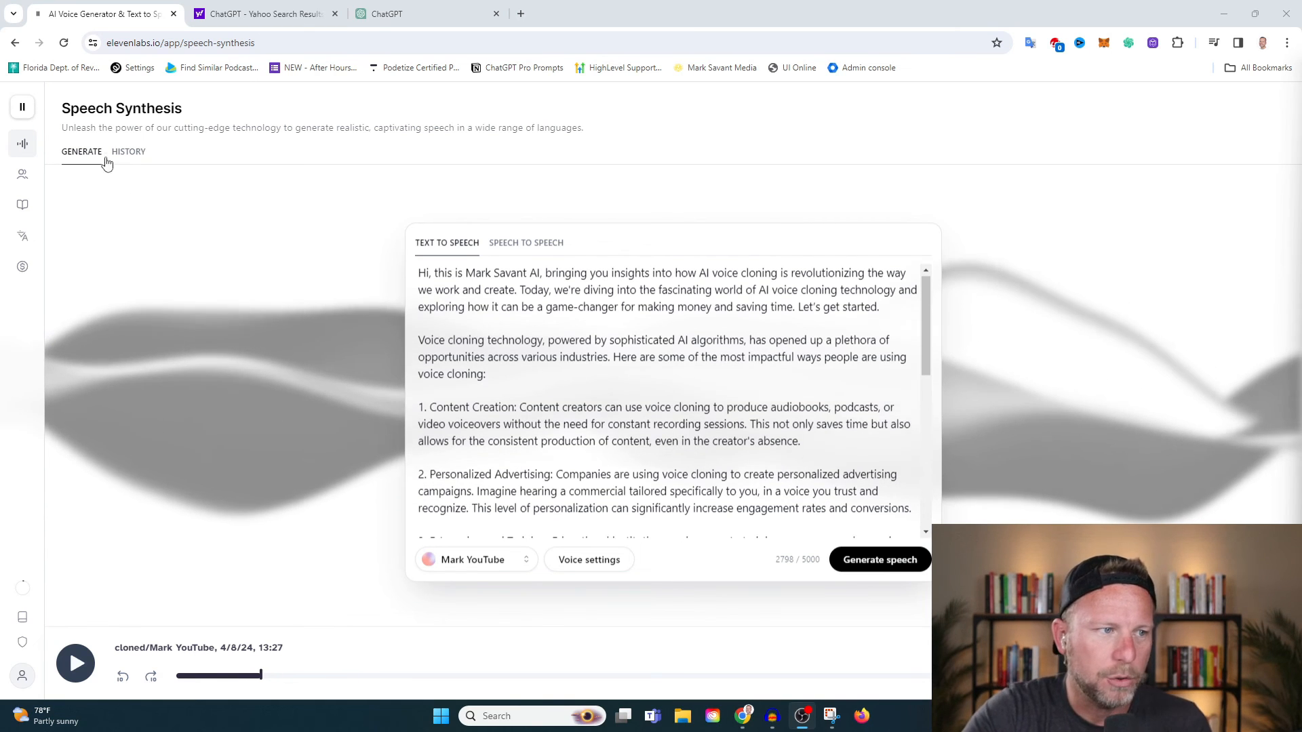
{"action": "left_click", "coordinate": [128, 151]}
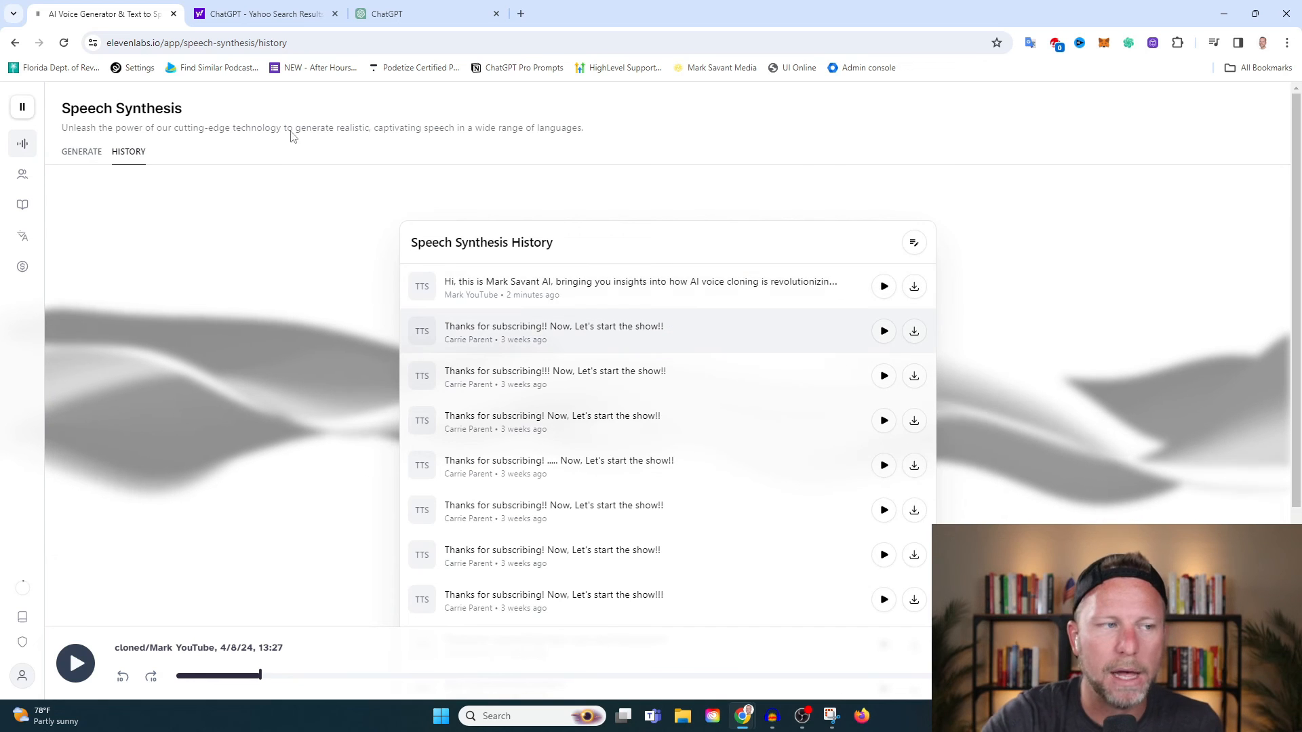
{"action": "left_click", "coordinate": [82, 151]}
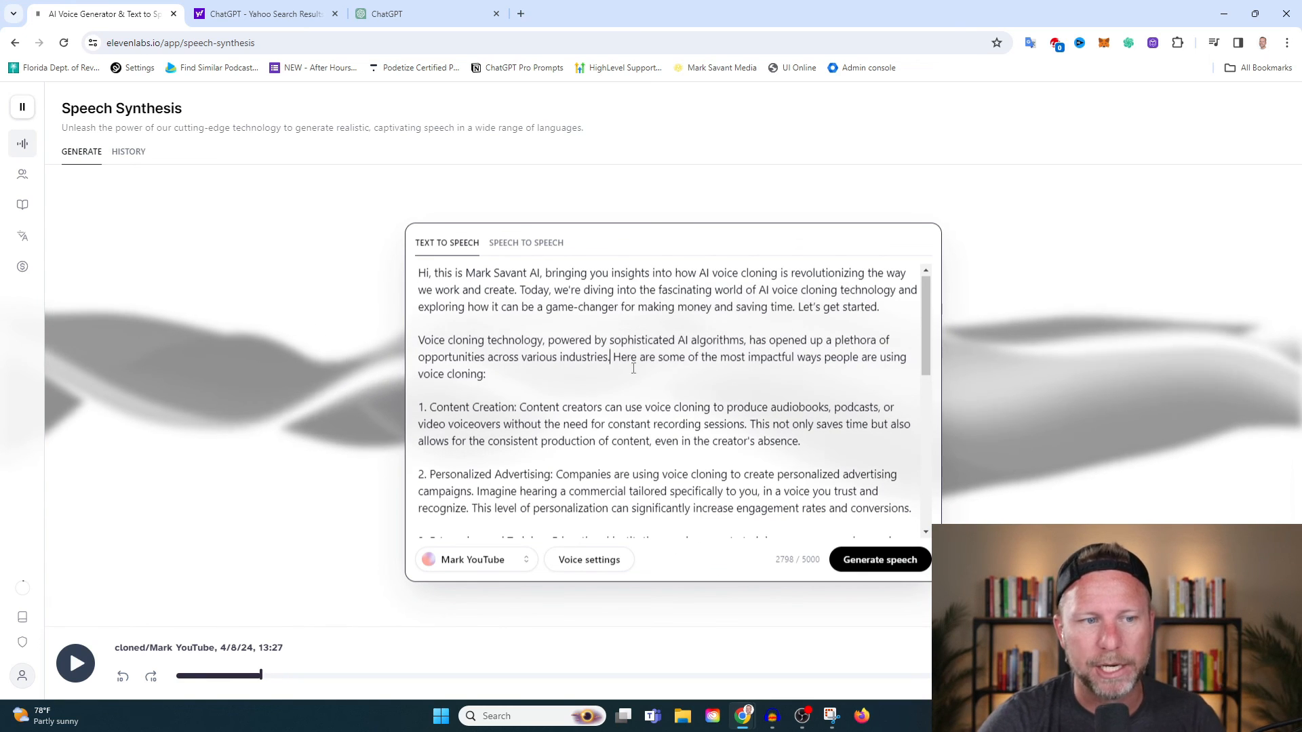
Replace the period after "industries" with "!!!" and the colon after "Content Creation" with a dash and extra spaces.
{"action": "key", "text": "BackSpace"}
{"action": "type", "text": "!!!"}
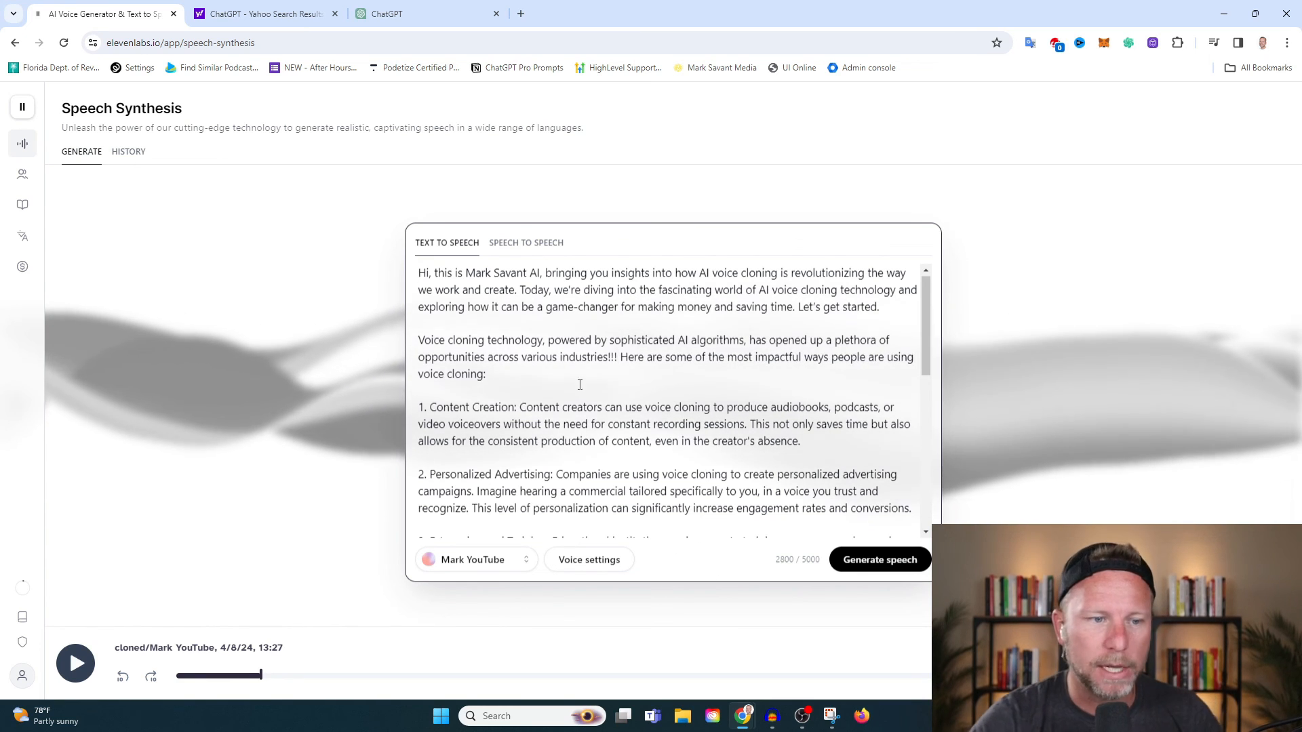
{"action": "left_click", "coordinate": [518, 408]}
{"action": "key", "text": "BackSpace"}
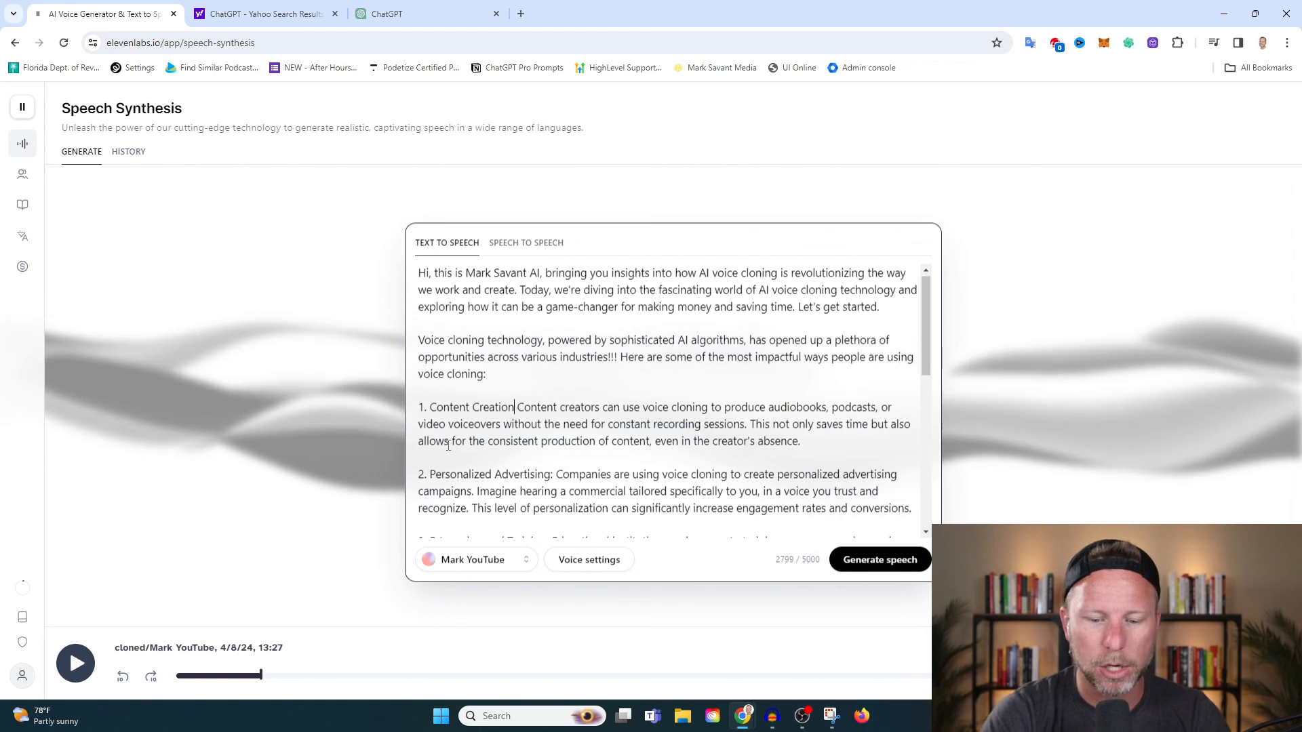
{"action": "type", "text": ","}
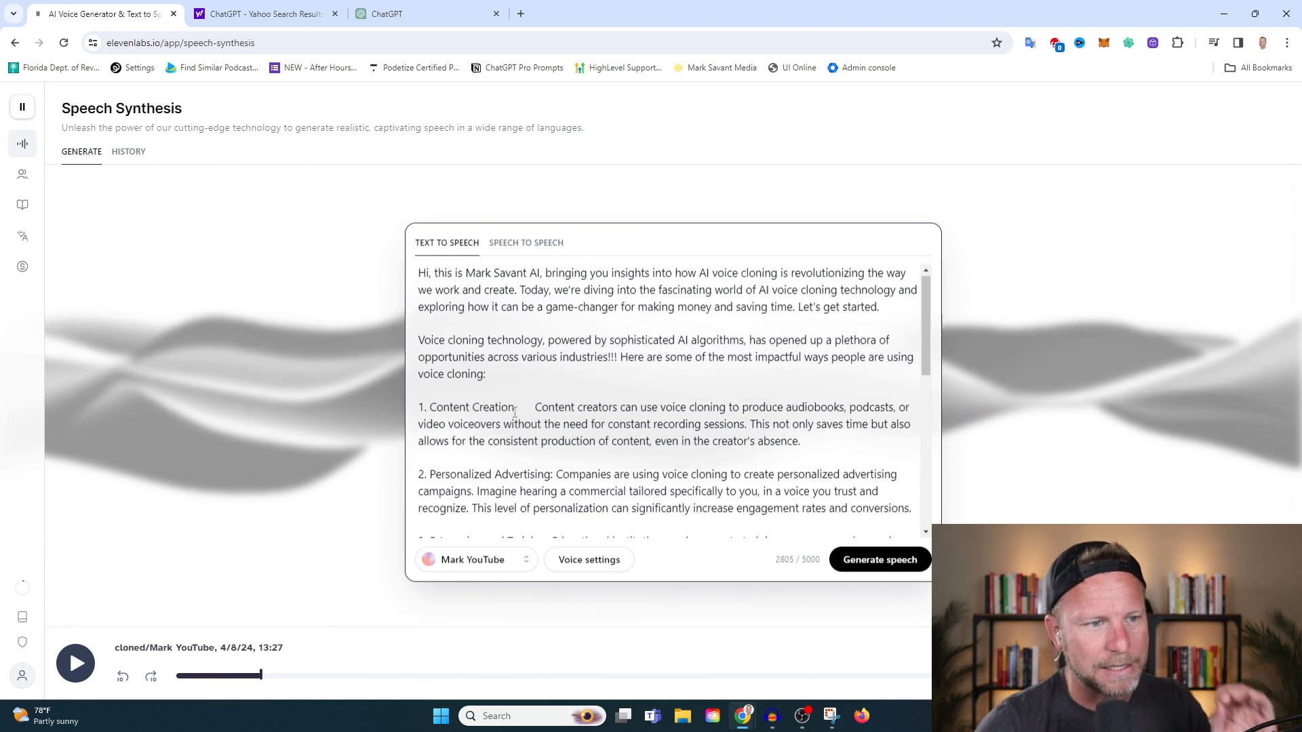
{"action": "left_click", "coordinate": [129, 153]}
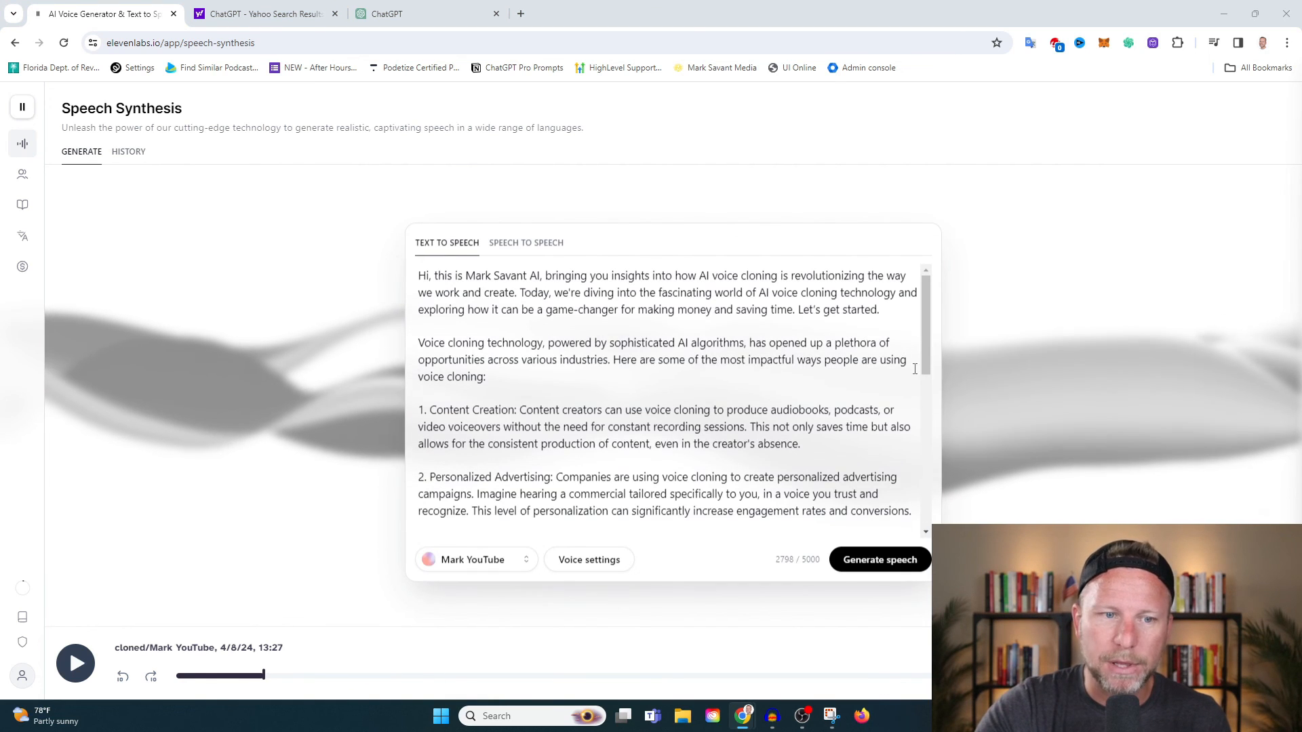
{"action": "left_click_drag", "start_coordinate": [924, 337], "coordinate": [933, 268]}
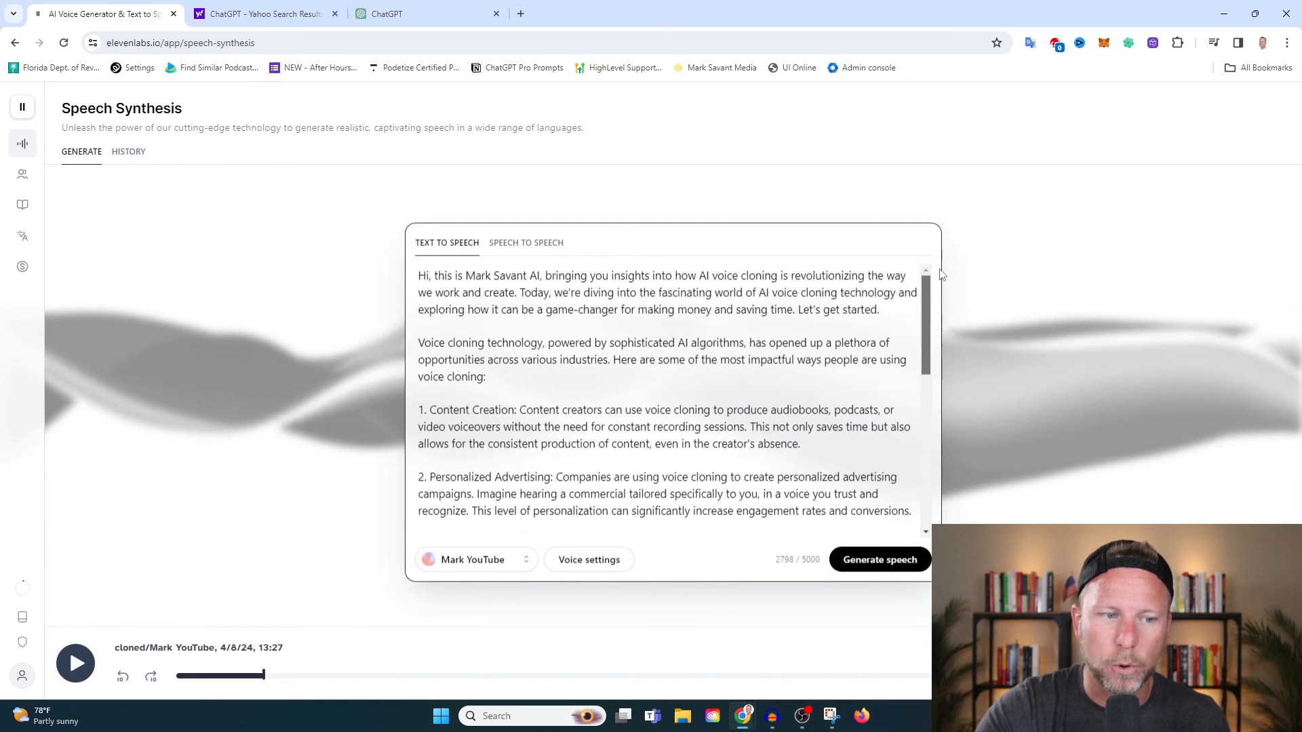